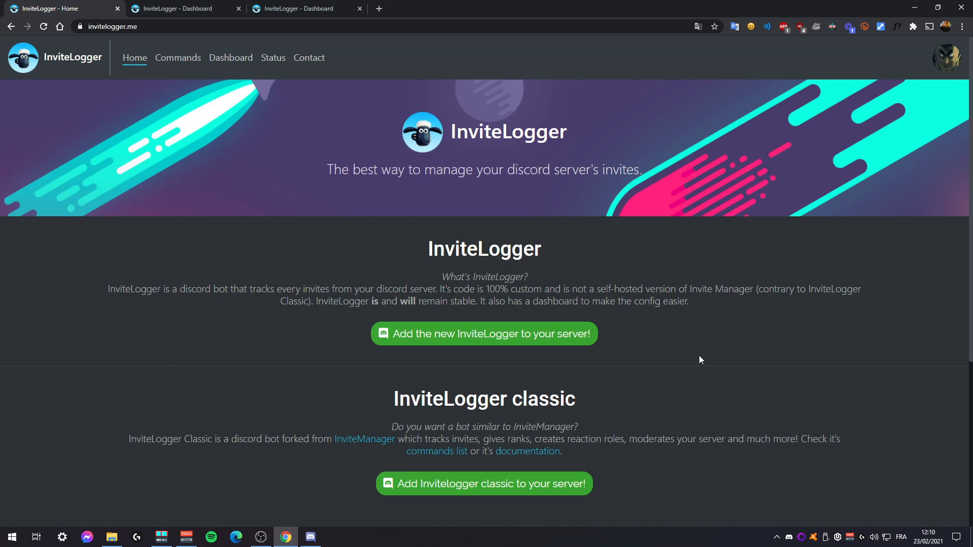
# Compare the InviteLogger and InviteLogger classic sections on the home page.
pyautogui.moveTo(428, 248); pyautogui.dragTo(620, 258)
pyautogui.moveTo(387, 385); pyautogui.dragTo(697, 428)
pyautogui.click(689, 387)
pyautogui.moveTo(392, 408); pyautogui.dragTo(656, 414)
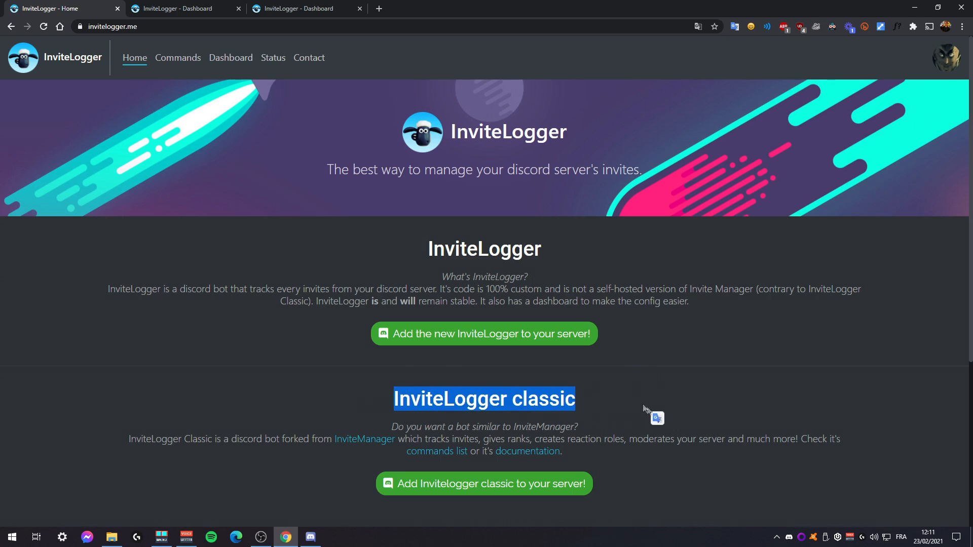
pyautogui.click(610, 383)
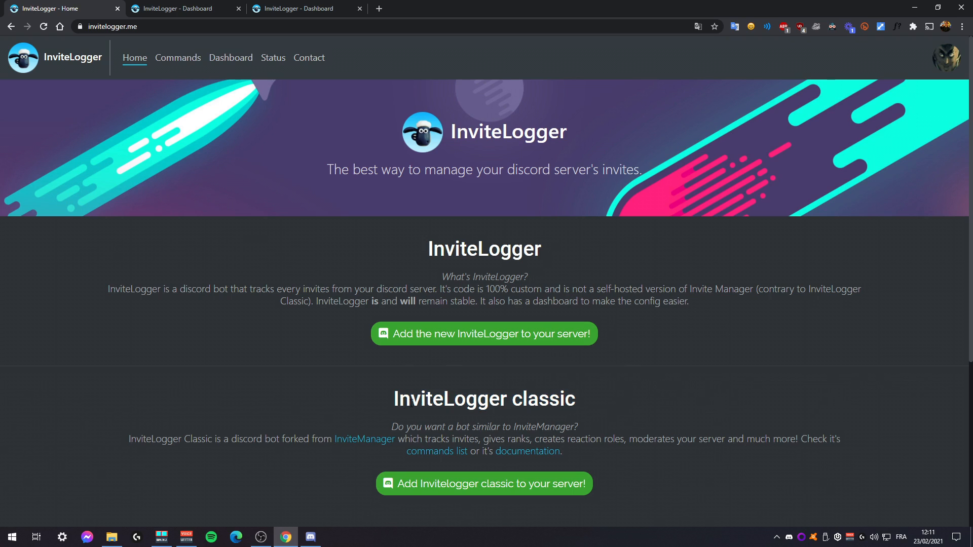
pyautogui.moveTo(387, 408); pyautogui.dragTo(640, 386)
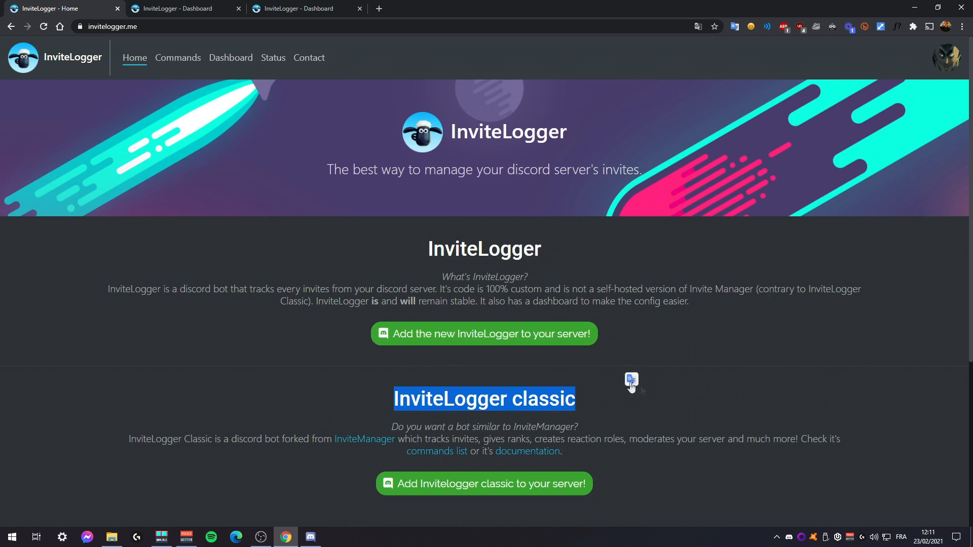
pyautogui.click(563, 373)
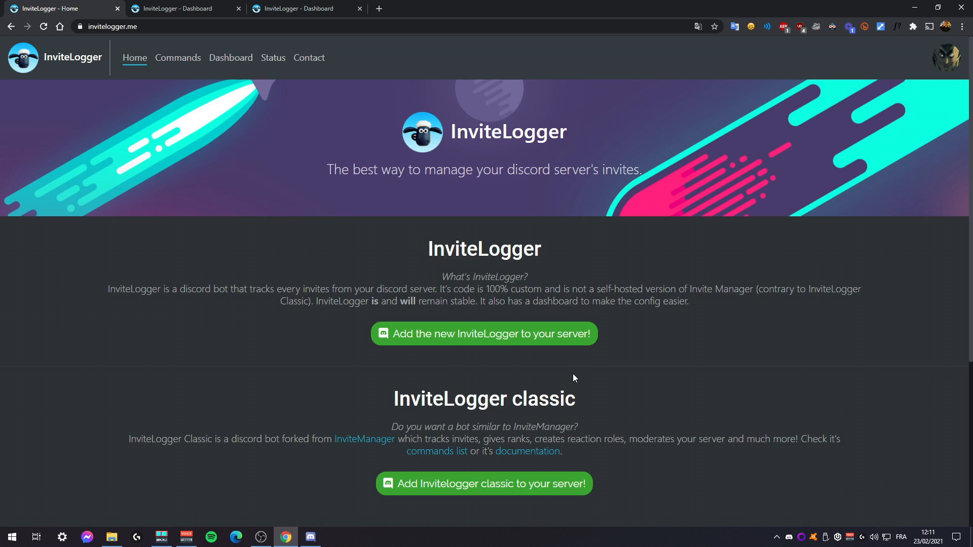
pyautogui.moveTo(415, 244); pyautogui.dragTo(571, 244)
pyautogui.click(654, 252)
pyautogui.doubleClick(531, 399)
pyautogui.click(555, 379)
# Review the prefix in the Plop Tester server's miscellaneous settings and save Français as the bot's language.
pyautogui.click(181, 4)
pyautogui.click(59, 279)
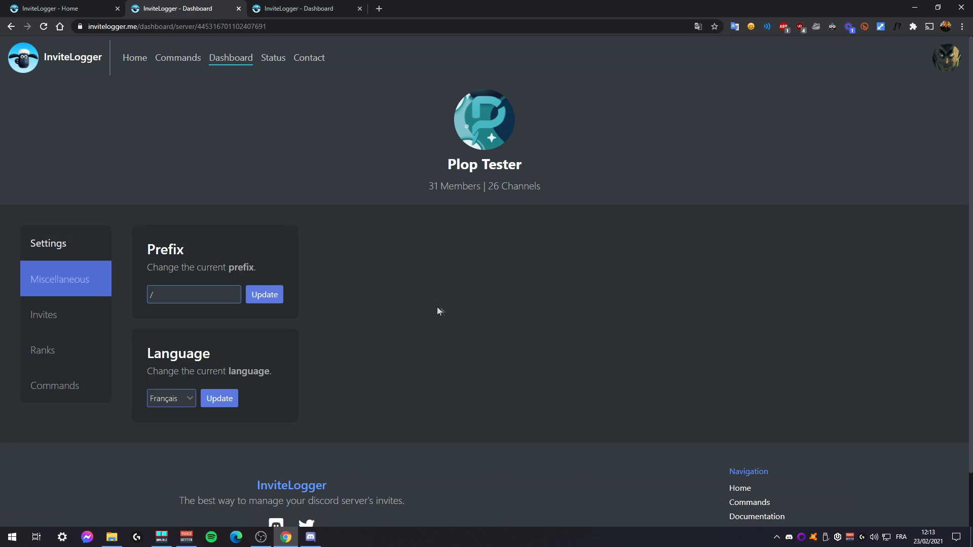
pyautogui.click(218, 294)
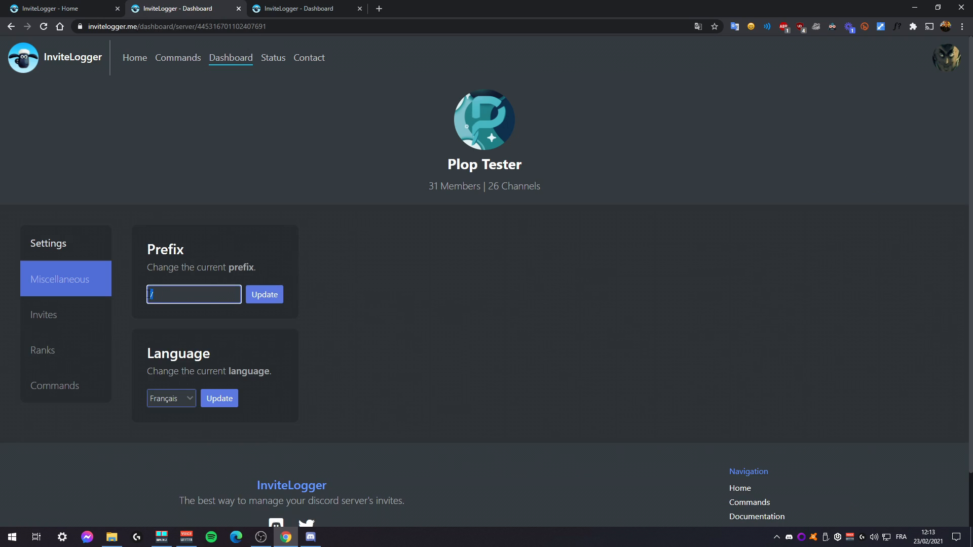
pyautogui.click(413, 325)
pyautogui.click(167, 399)
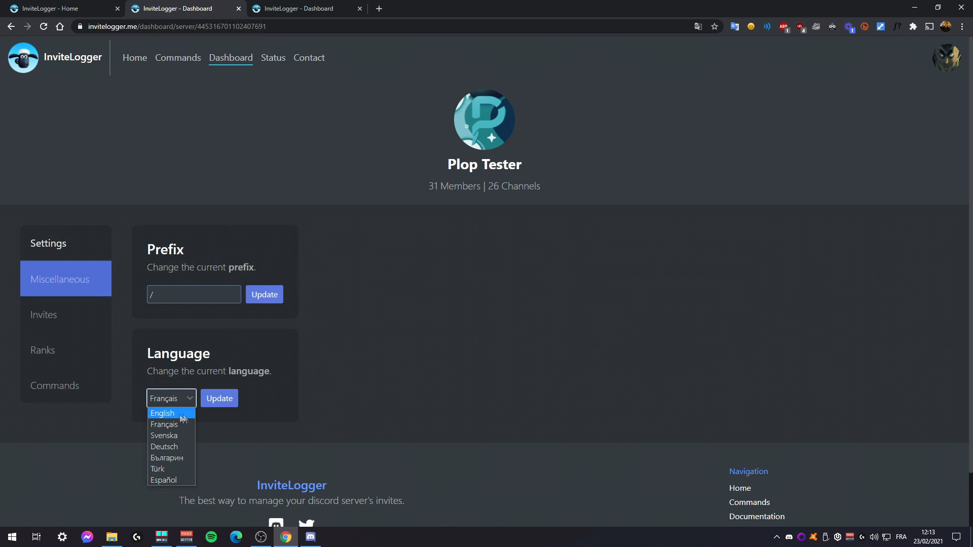
pyautogui.click(182, 425)
pyautogui.click(225, 402)
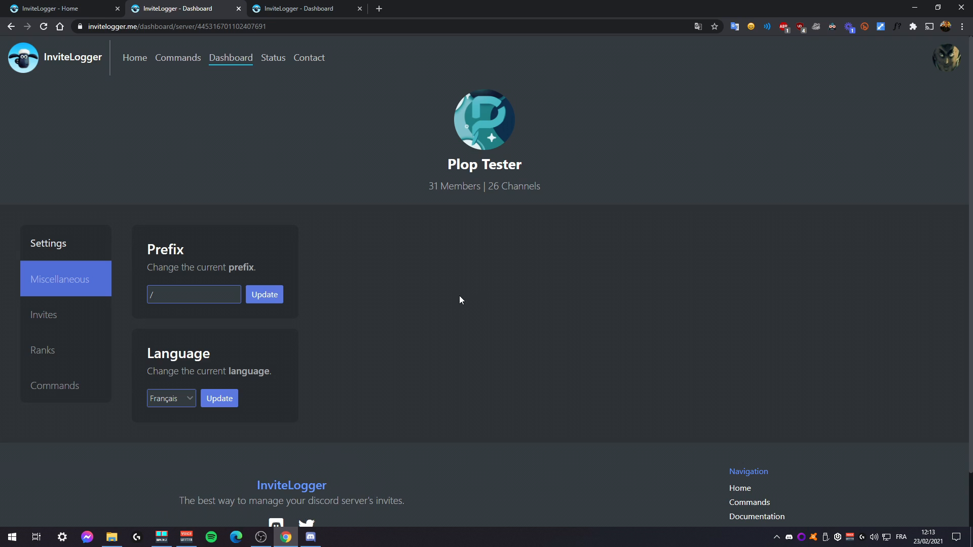
# In the server's Invites settings, set both the join channel and the leave channel to invite-logs and save them.
pyautogui.click(80, 323)
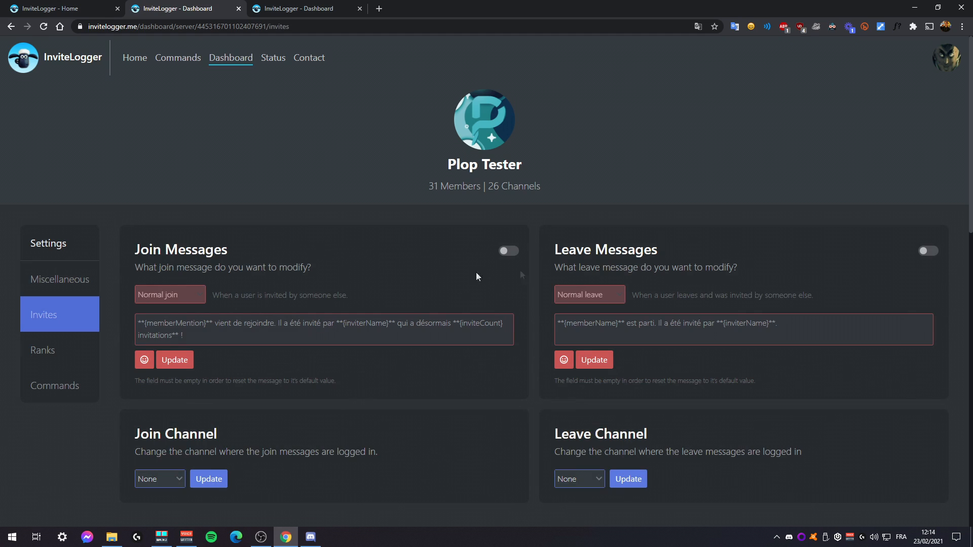
pyautogui.scroll(-1, 471, 398)
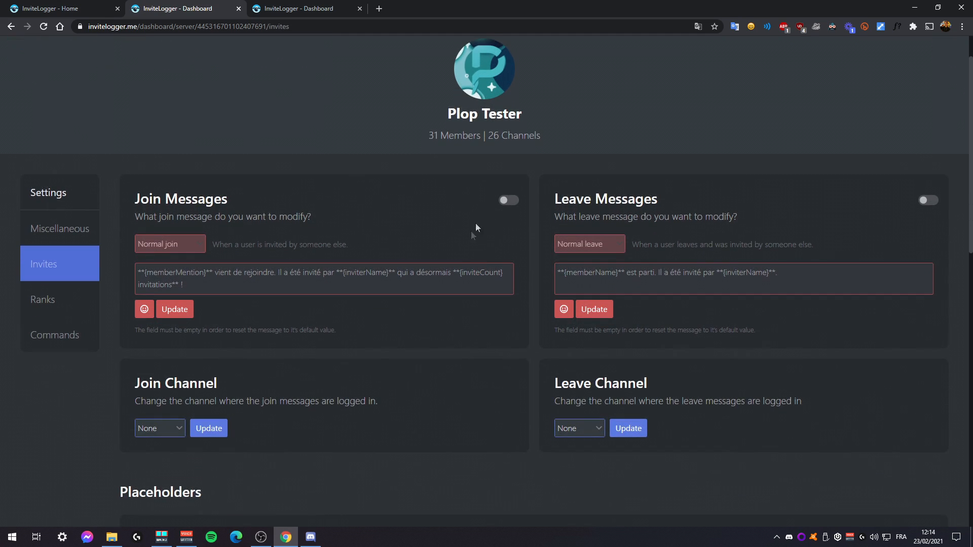
pyautogui.scroll(-1, 291, 421)
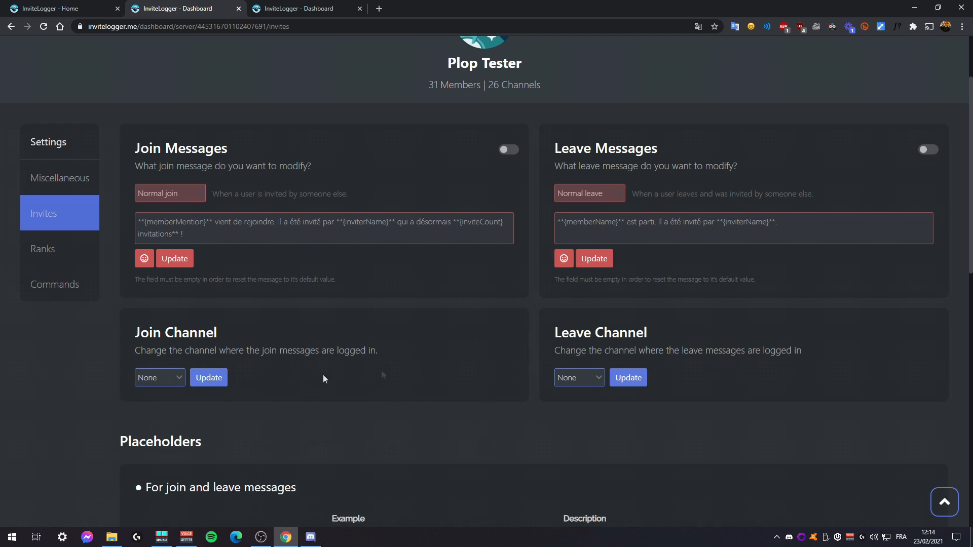
pyautogui.click(172, 377)
pyautogui.click(169, 349)
pyautogui.click(579, 379)
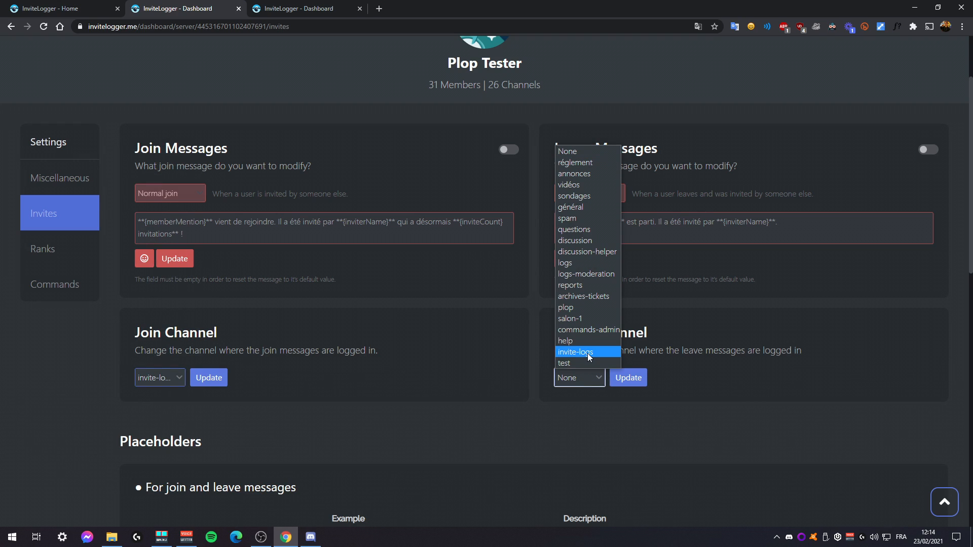
pyautogui.click(588, 353)
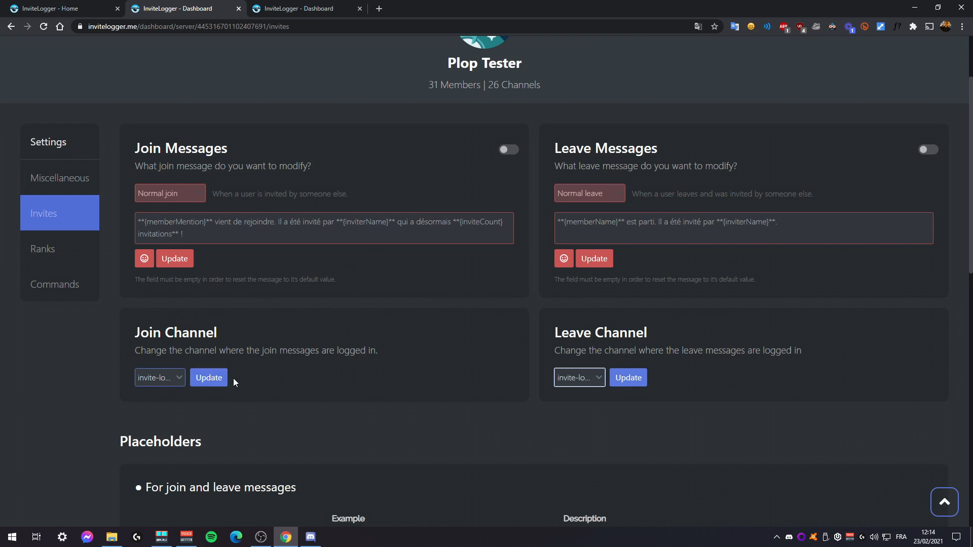
pyautogui.click(214, 380)
pyautogui.click(627, 378)
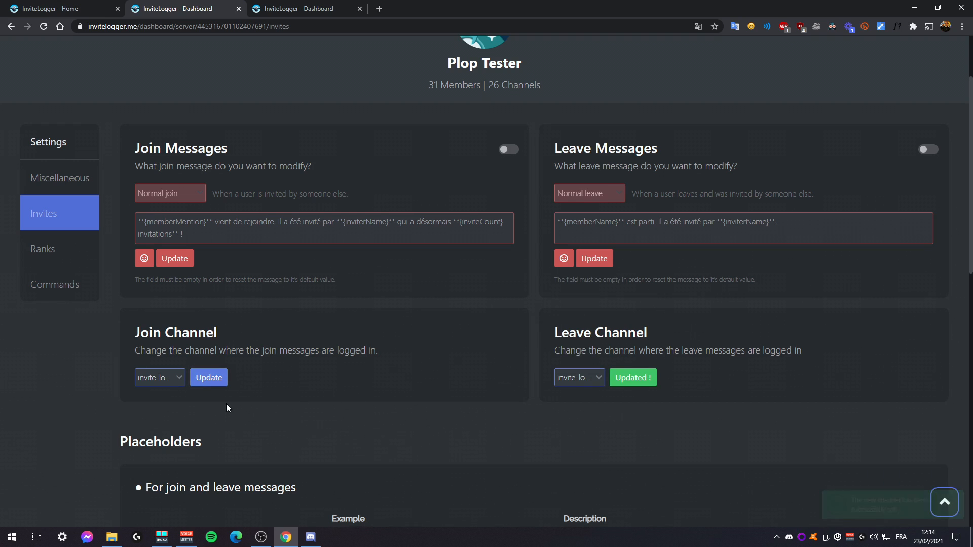
# Enable the join messages and leave messages for the Plop Tester server, and review the Normal join text.
pyautogui.click(508, 150)
pyautogui.click(929, 153)
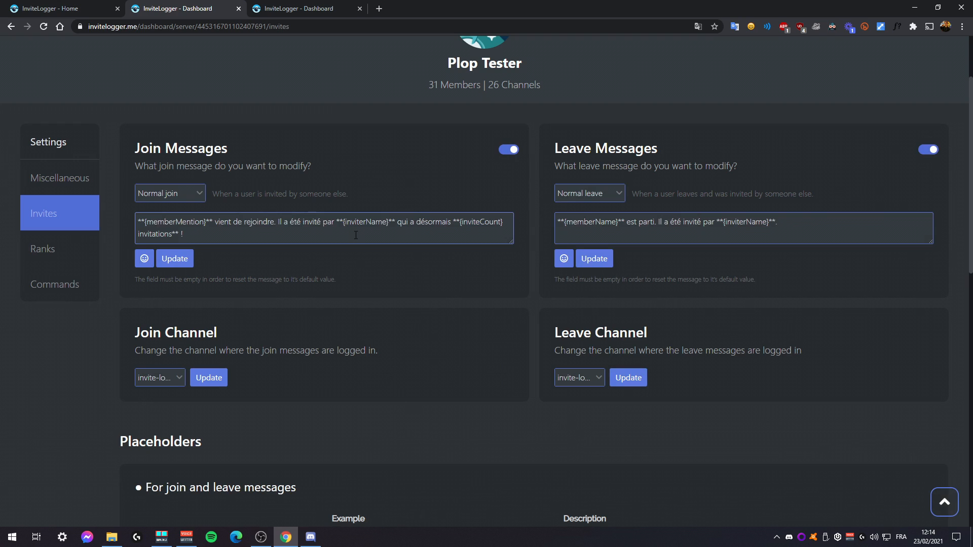
pyautogui.moveTo(242, 234); pyautogui.dragTo(215, 217)
pyautogui.click(215, 217)
# Show the Invited himself join message and review its text.
pyautogui.click(165, 193)
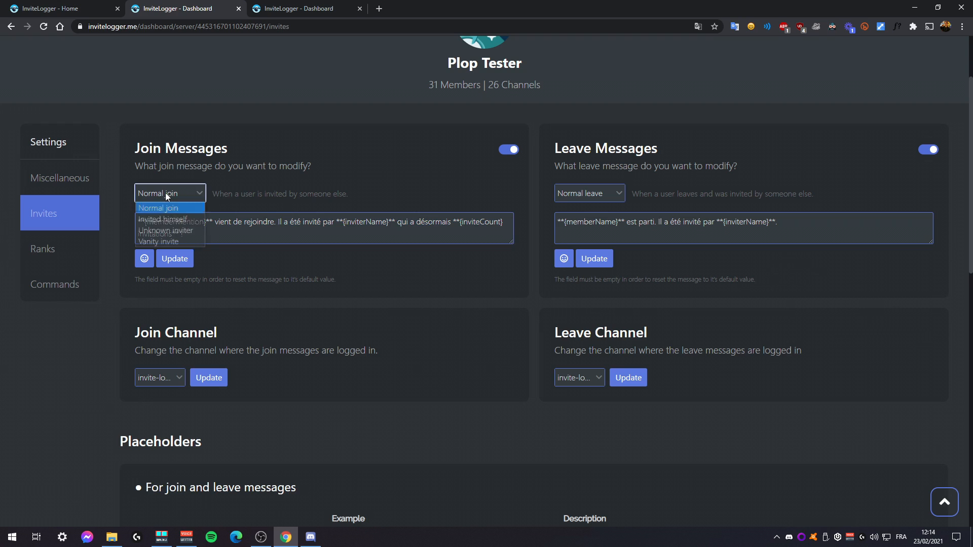
pyautogui.click(188, 219)
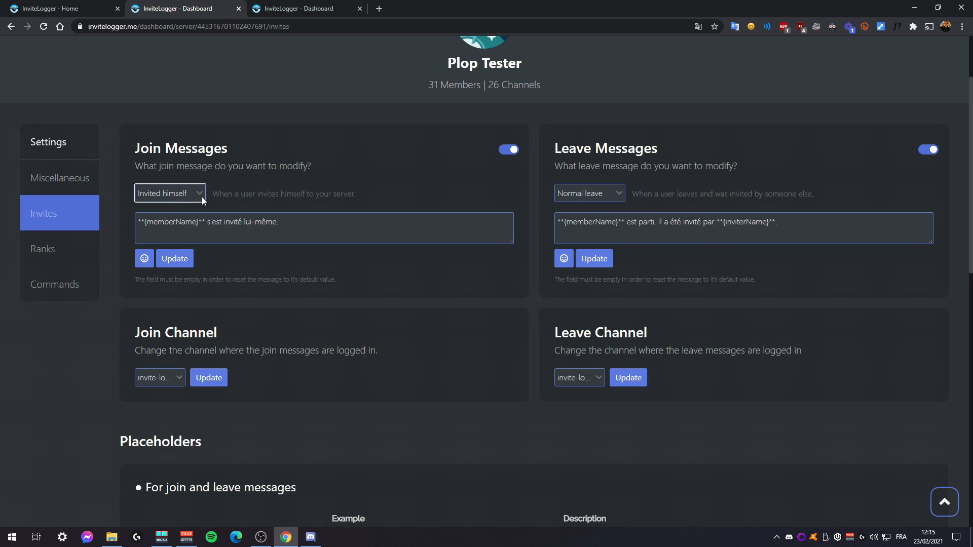
pyautogui.moveTo(193, 222); pyautogui.dragTo(319, 231)
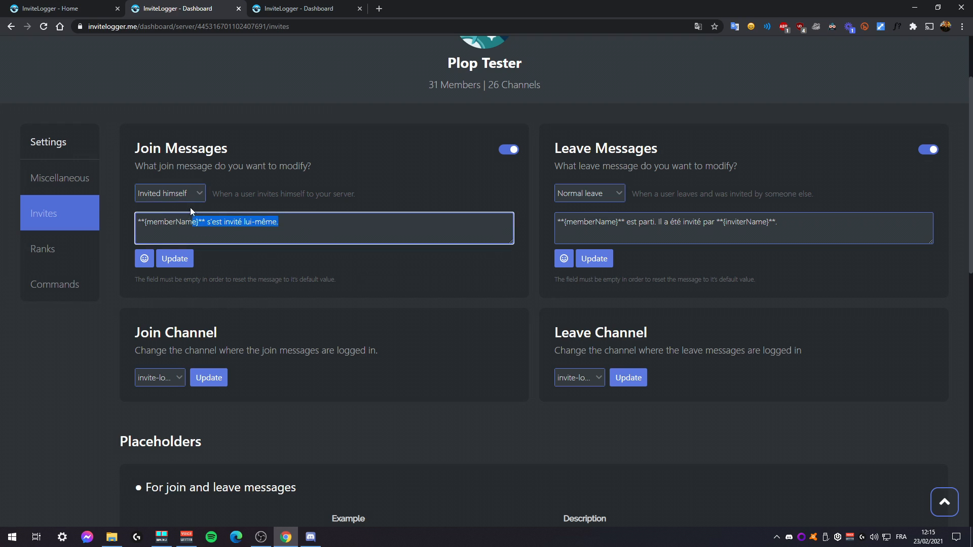
pyautogui.click(245, 222)
# Show the Unknown inviter join message and review its wording about temporary invitations.
pyautogui.click(172, 193)
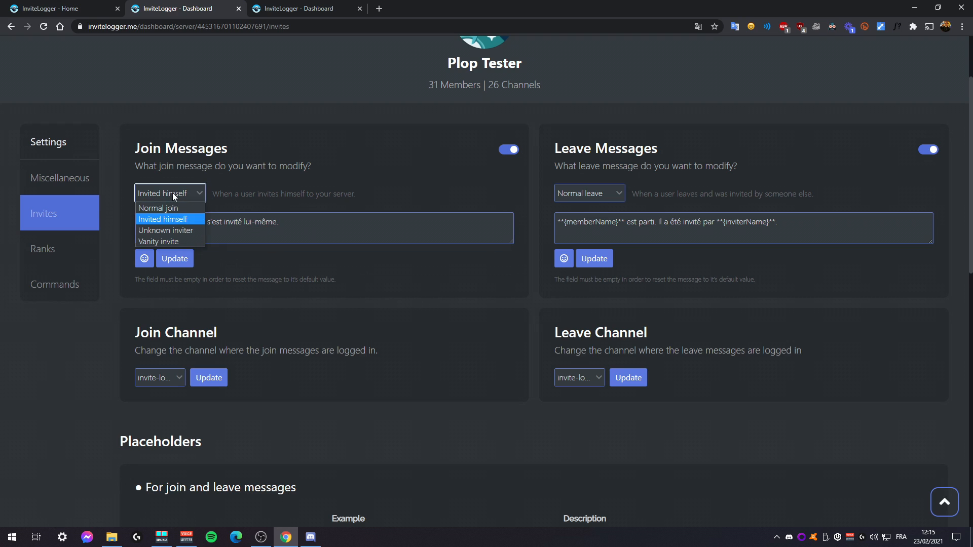
pyautogui.click(184, 229)
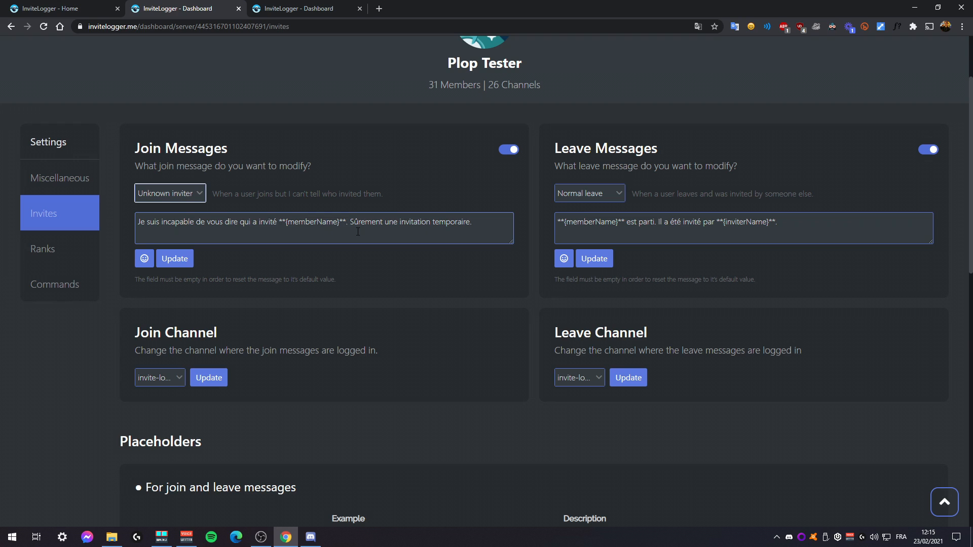
pyautogui.click(175, 197)
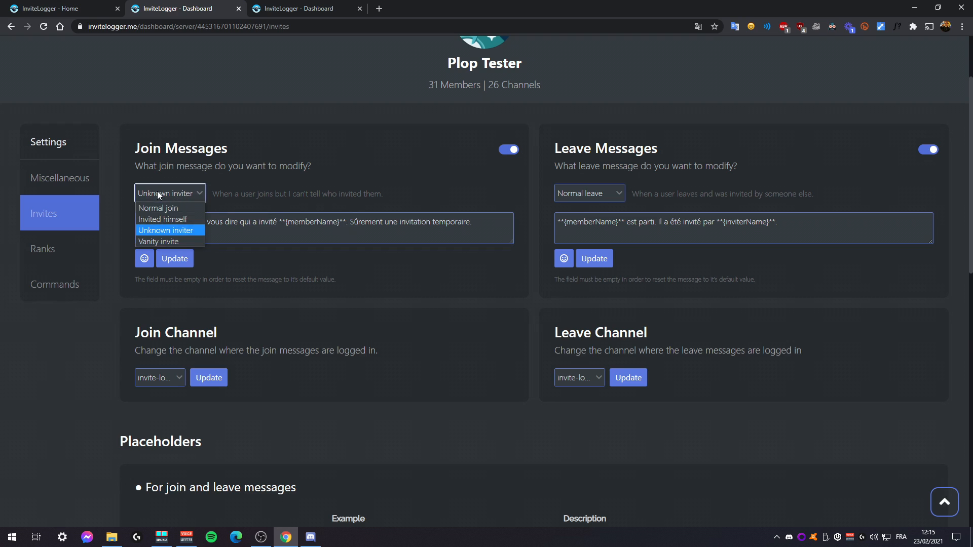
pyautogui.click(348, 222)
pyautogui.moveTo(347, 221); pyautogui.dragTo(481, 228)
pyautogui.click(428, 223)
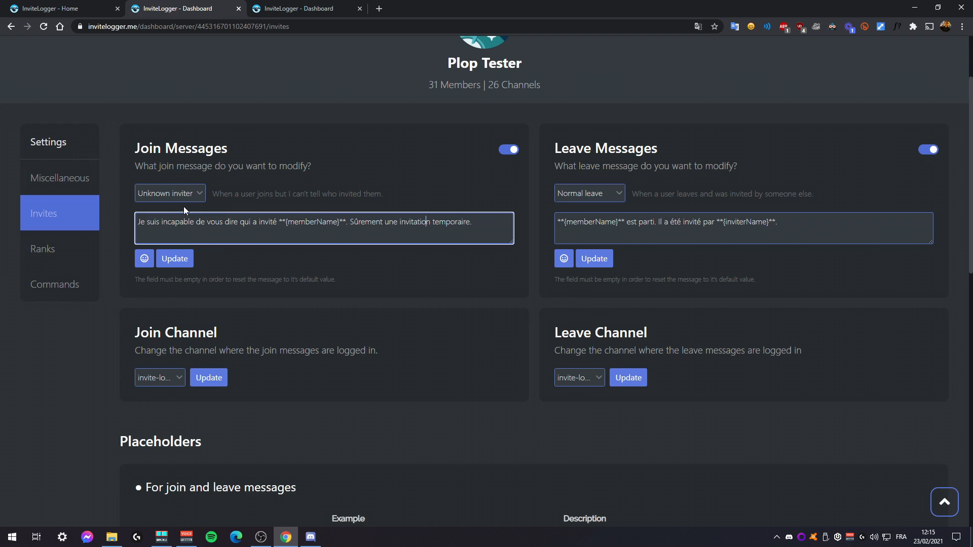
# Show the Vanity invite join message and review its description and custom invite code text.
pyautogui.click(185, 197)
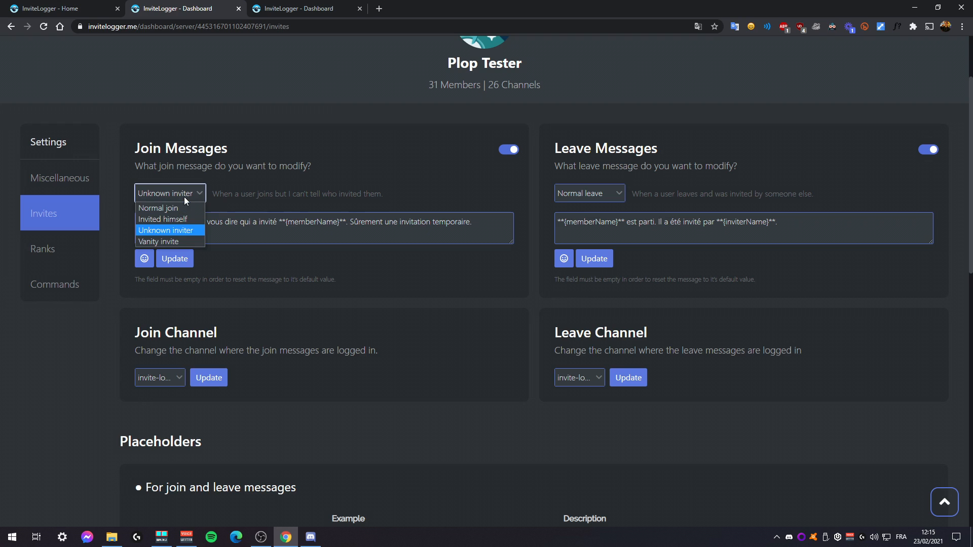
pyautogui.click(175, 241)
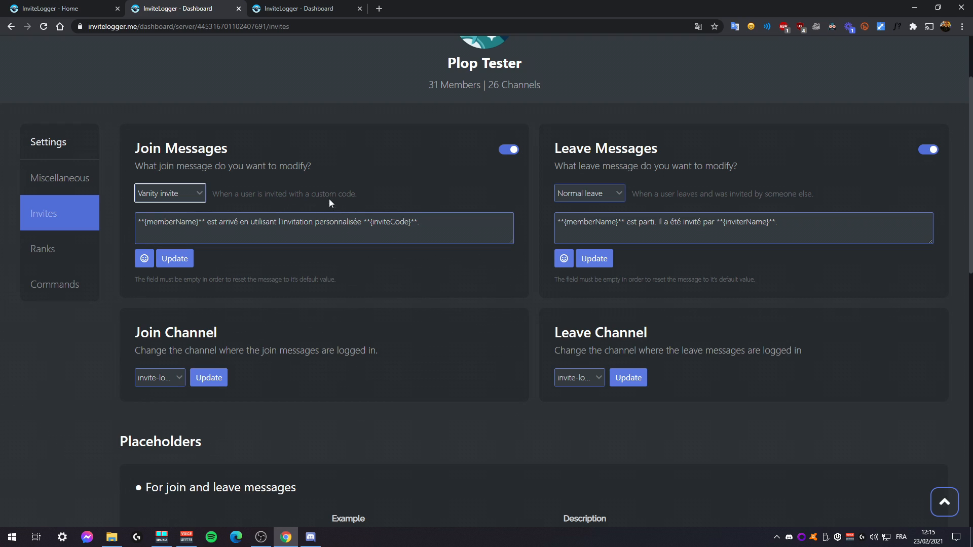
pyautogui.moveTo(317, 198); pyautogui.dragTo(357, 198)
pyautogui.click(354, 228)
pyautogui.moveTo(224, 193); pyautogui.dragTo(452, 226)
pyautogui.click(451, 226)
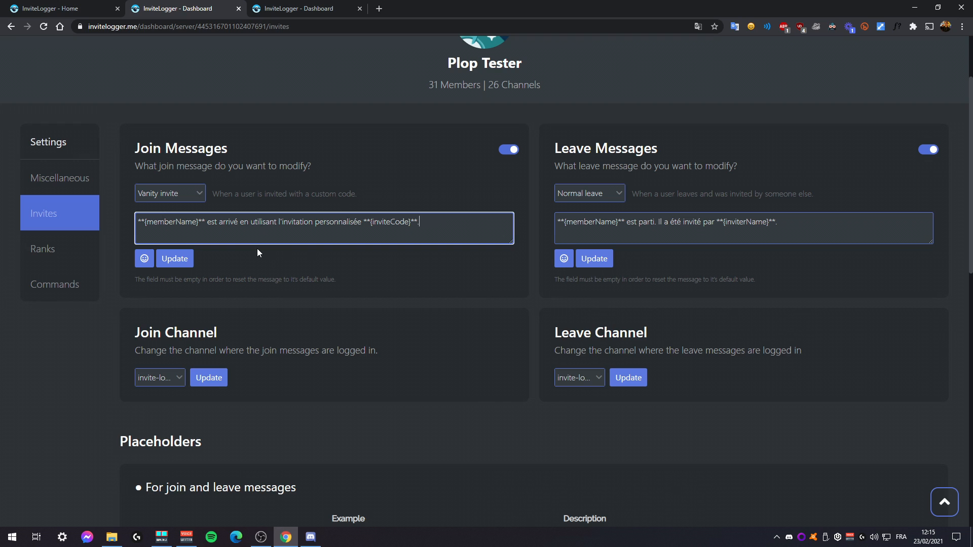
# Enlarge the join message text box vertically and return to the Normal join message.
pyautogui.moveTo(511, 242); pyautogui.dragTo(513, 373)
pyautogui.click(166, 193)
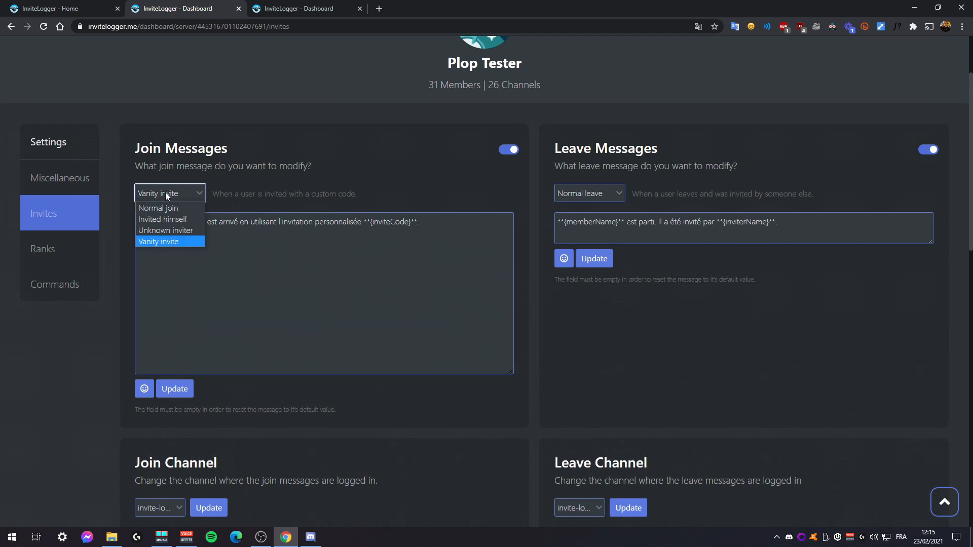
pyautogui.click(168, 210)
# On the Skyners server's dashboard, review the Invited himself and Unknown inviter join messages, then return to Normal join.
pyautogui.click(298, 7)
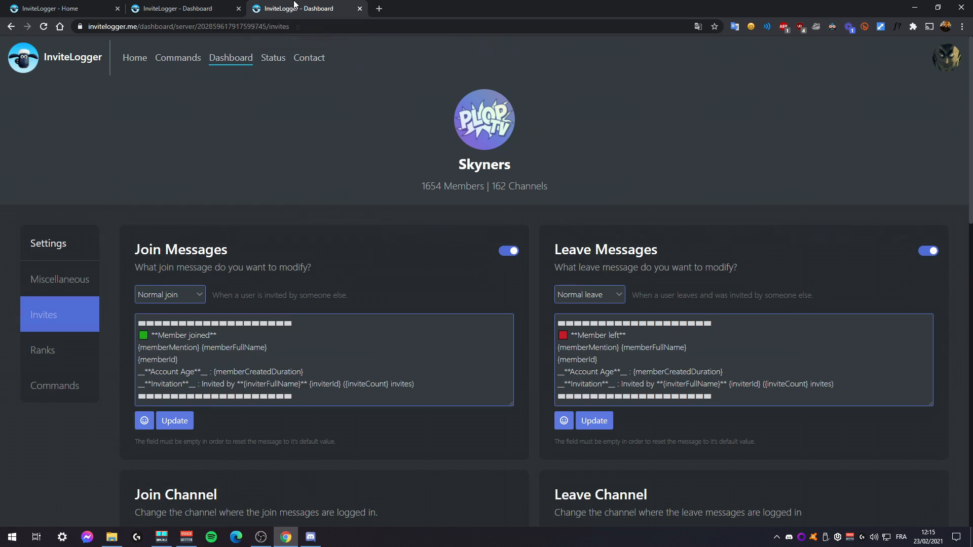
pyautogui.click(175, 292)
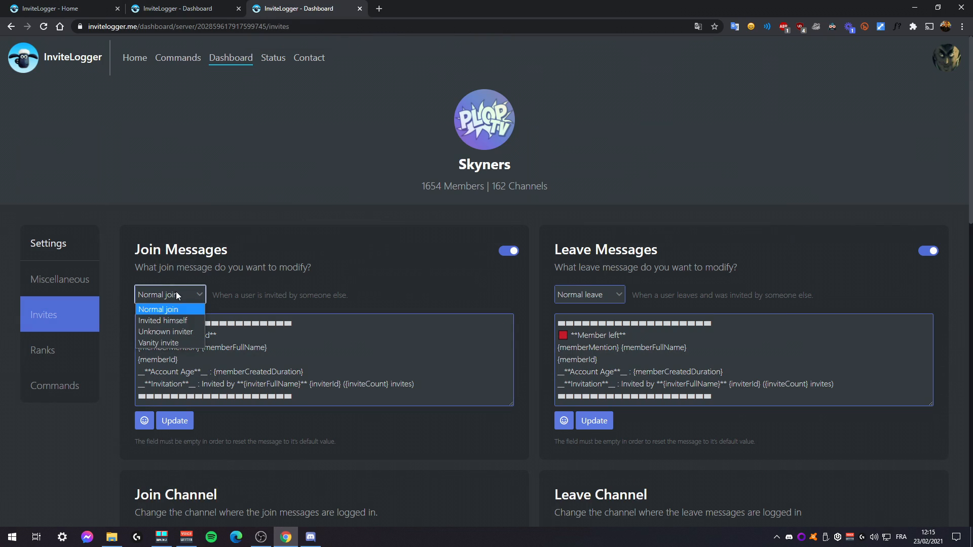
pyautogui.click(167, 320)
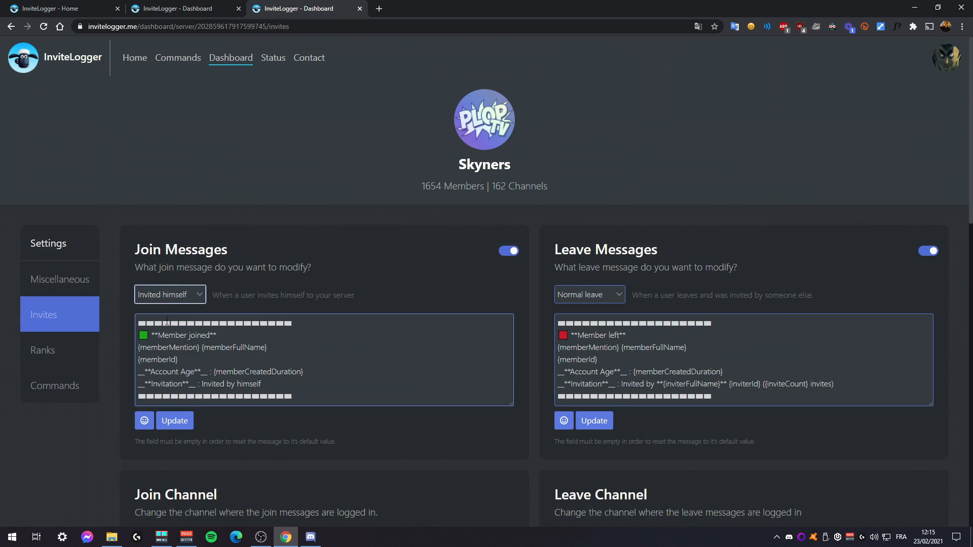
pyautogui.moveTo(261, 383); pyautogui.dragTo(222, 384)
pyautogui.click(173, 294)
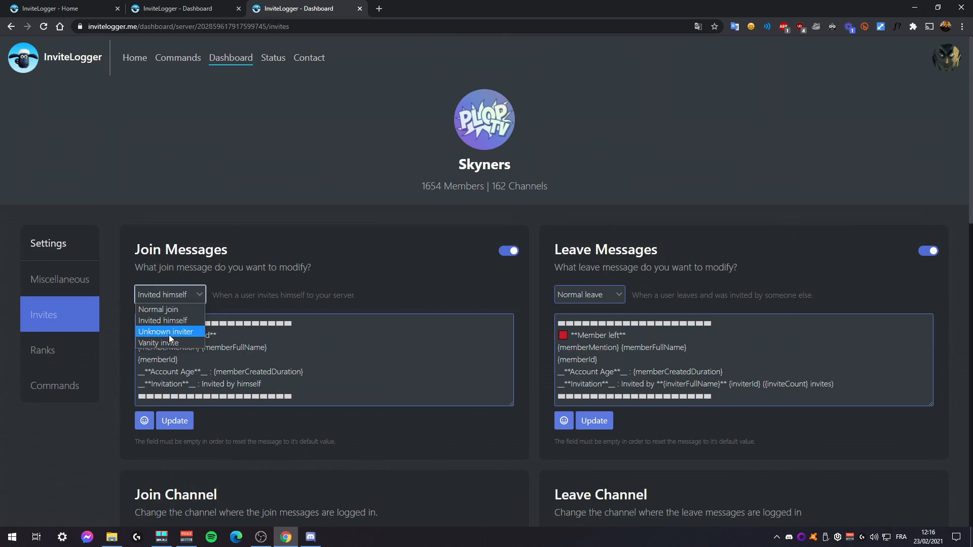
pyautogui.click(169, 333)
pyautogui.click(168, 294)
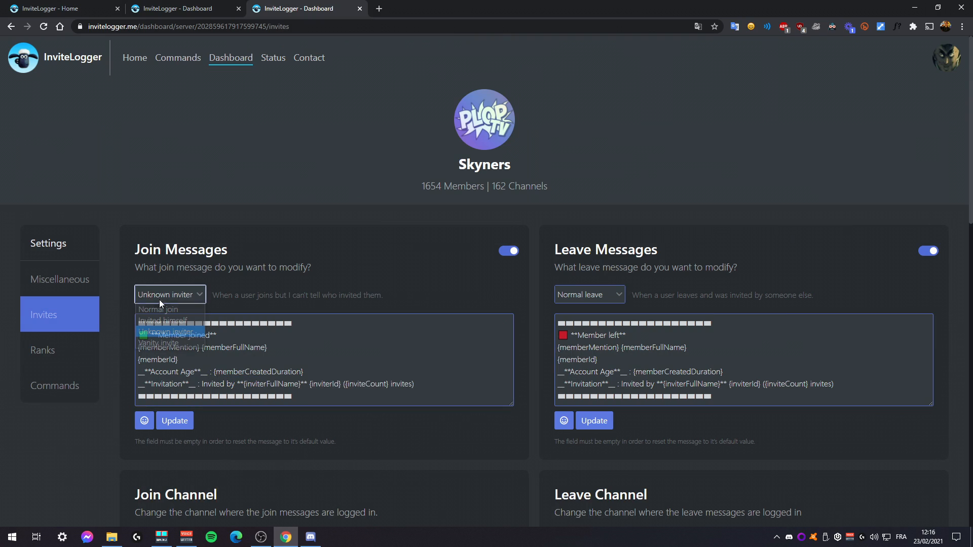
pyautogui.click(175, 309)
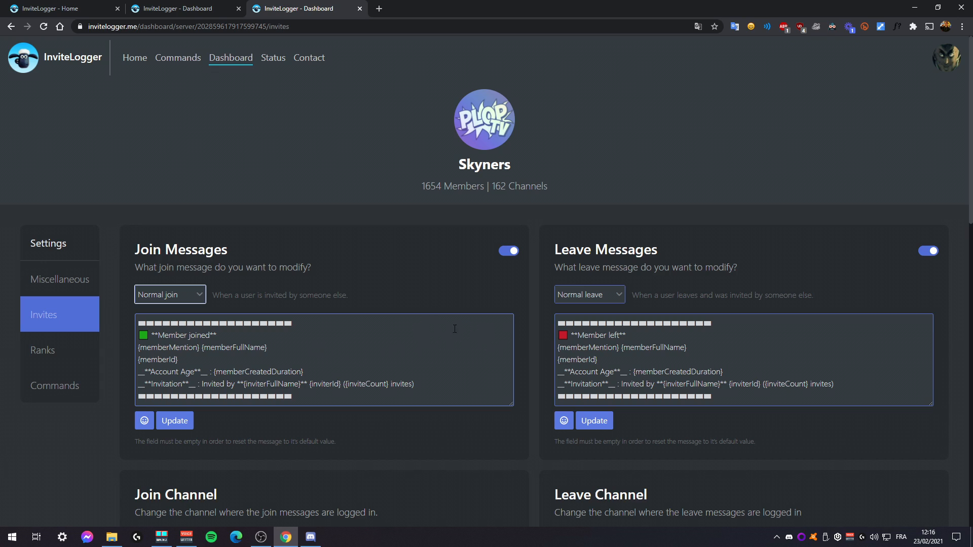
# Switch to Discord and examine InviteLogger's member joined and member left messages in the Skyners server's invite channel.
pyautogui.click(311, 538)
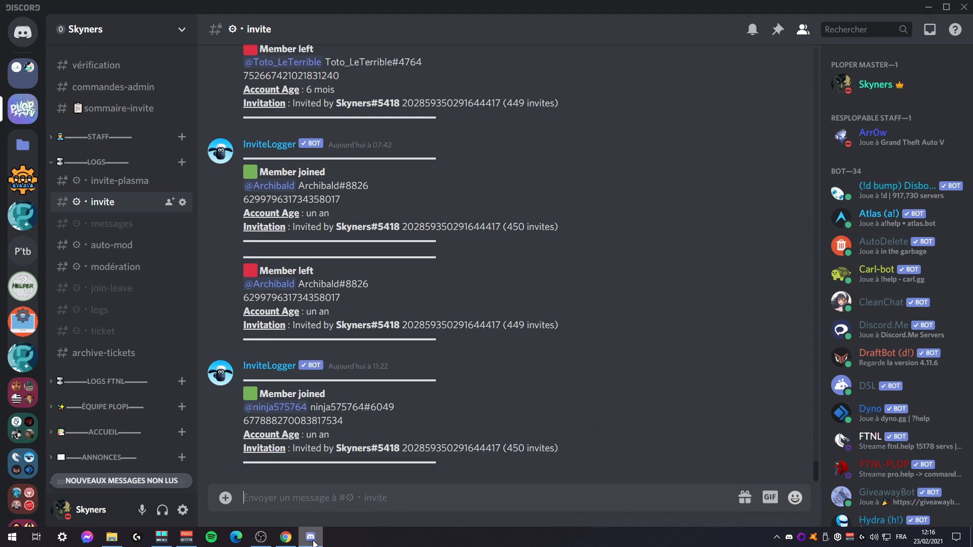
pyautogui.moveTo(424, 447); pyautogui.dragTo(521, 421)
pyautogui.click(538, 415)
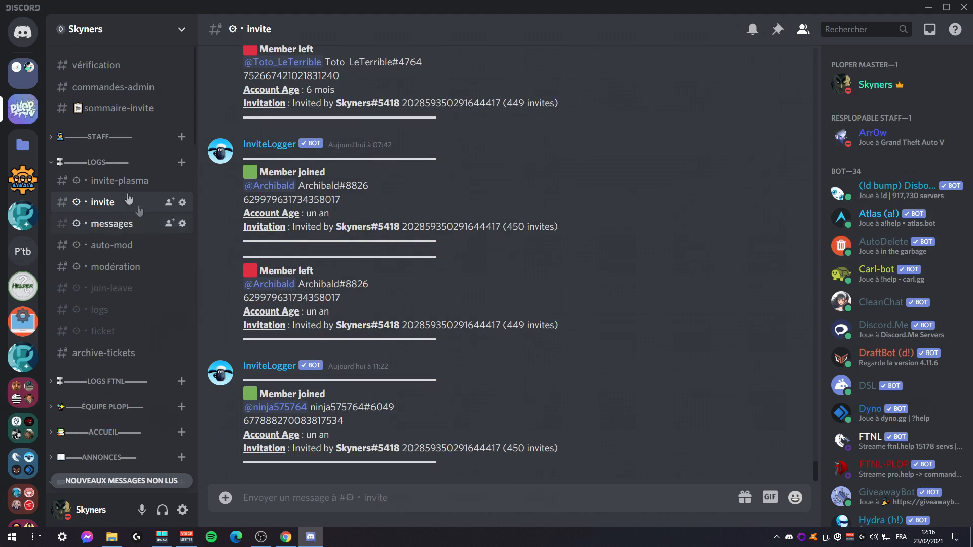
pyautogui.scroll(3, 509, 304)
pyautogui.scroll(-3, 509, 304)
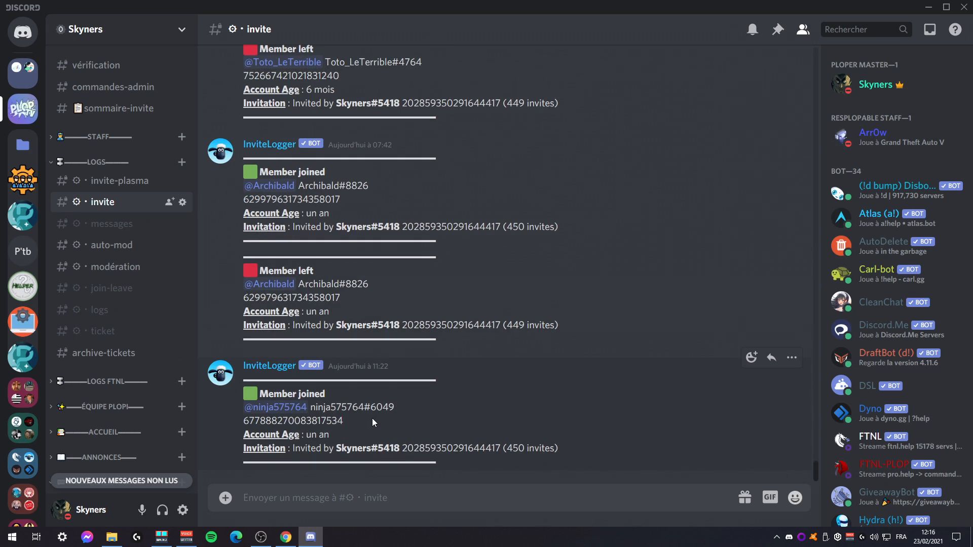
# Leave Discord for the Skyners server's dashboard and review the placeholders for join and leave messages with their descriptions.
pyautogui.scroll(1, 567, 326)
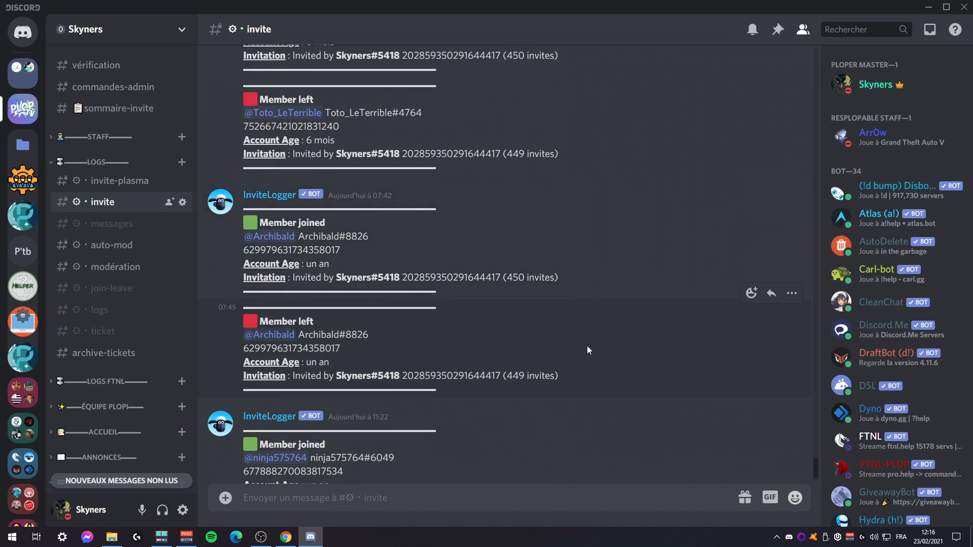
pyautogui.scroll(-1, 587, 346)
pyautogui.click(286, 537)
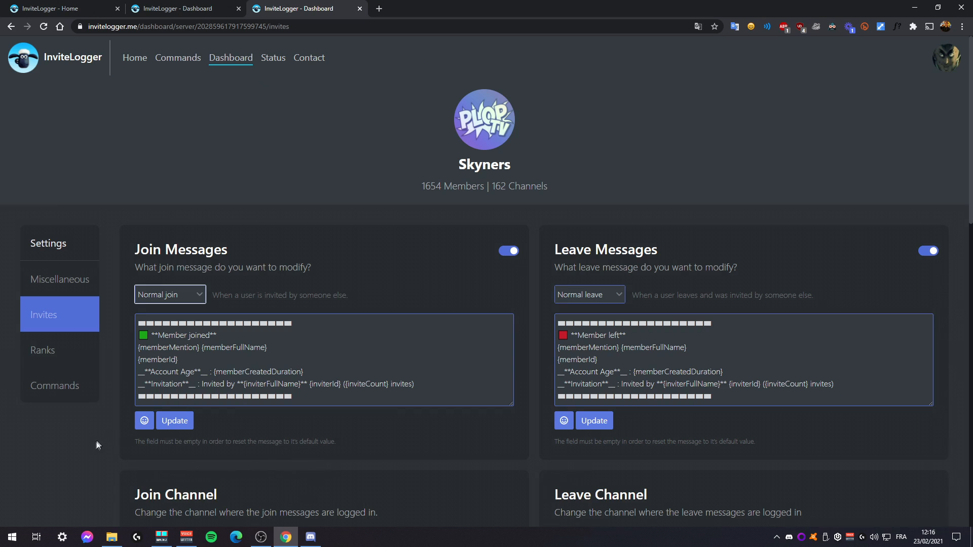
pyautogui.scroll(-6, 349, 435)
pyautogui.scroll(-3, 208, 202)
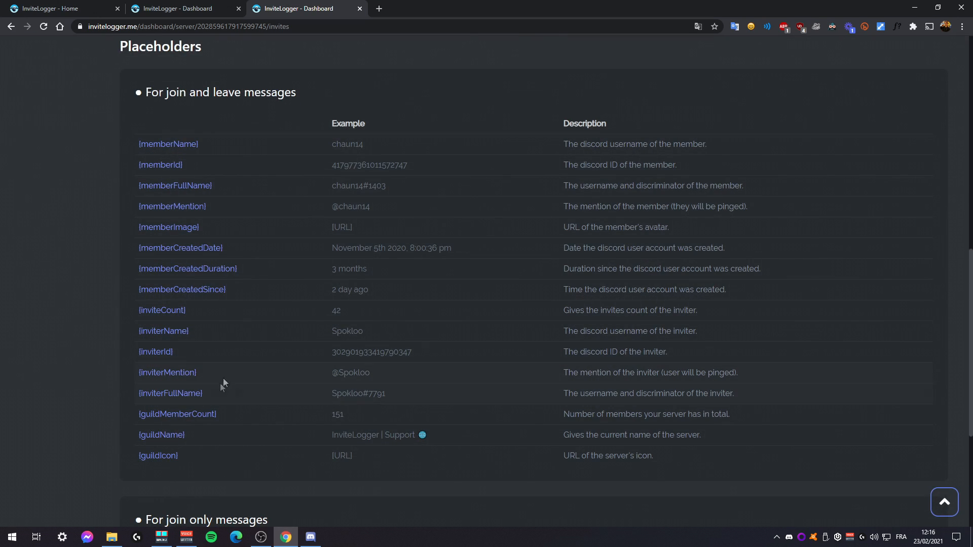
pyautogui.scroll(1, 299, 284)
pyautogui.moveTo(630, 198); pyautogui.dragTo(710, 199)
pyautogui.click(615, 310)
pyautogui.scroll(9, 292, 260)
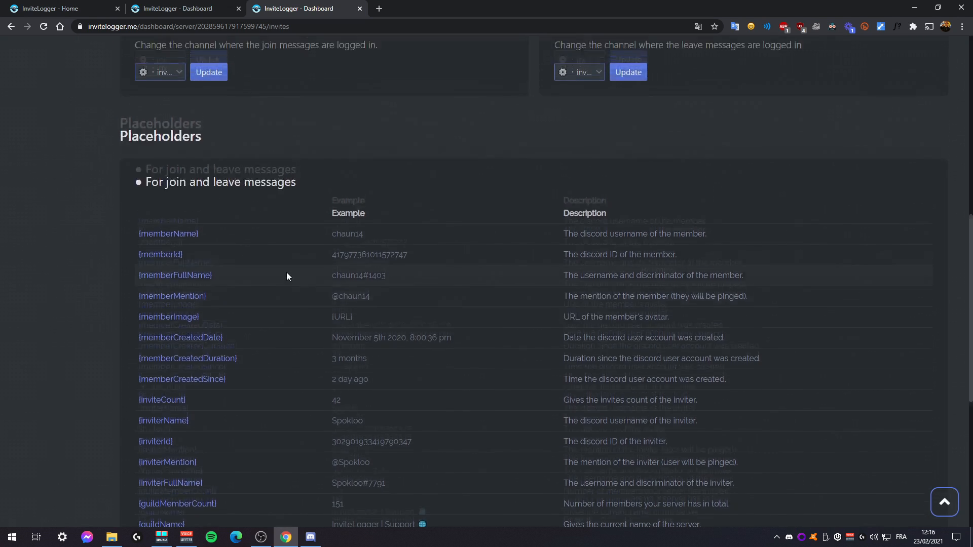
# Compare the member and inviter placeholders in the Skyners Normal join message with the bot's messages in Discord's invite channel.
pyautogui.moveTo(140, 297); pyautogui.dragTo(256, 300)
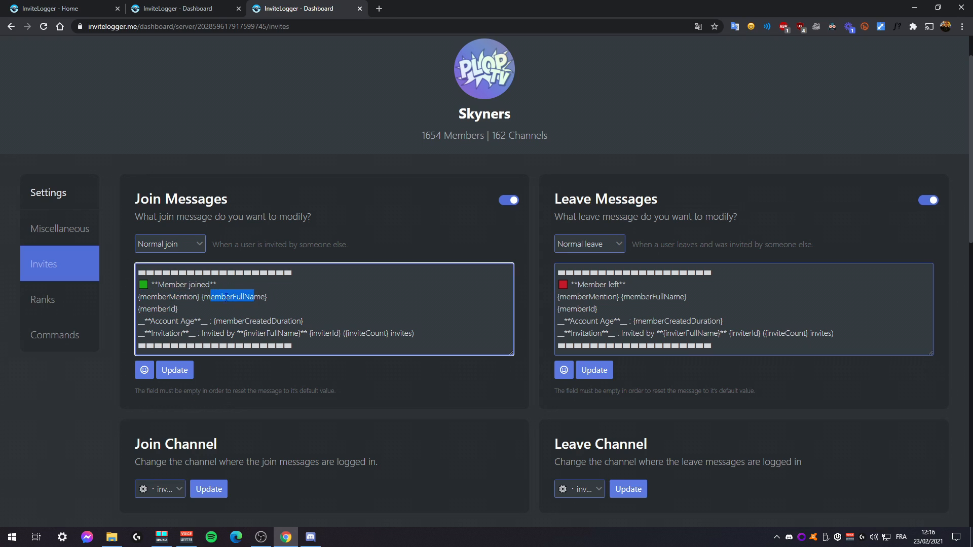
pyautogui.click(311, 537)
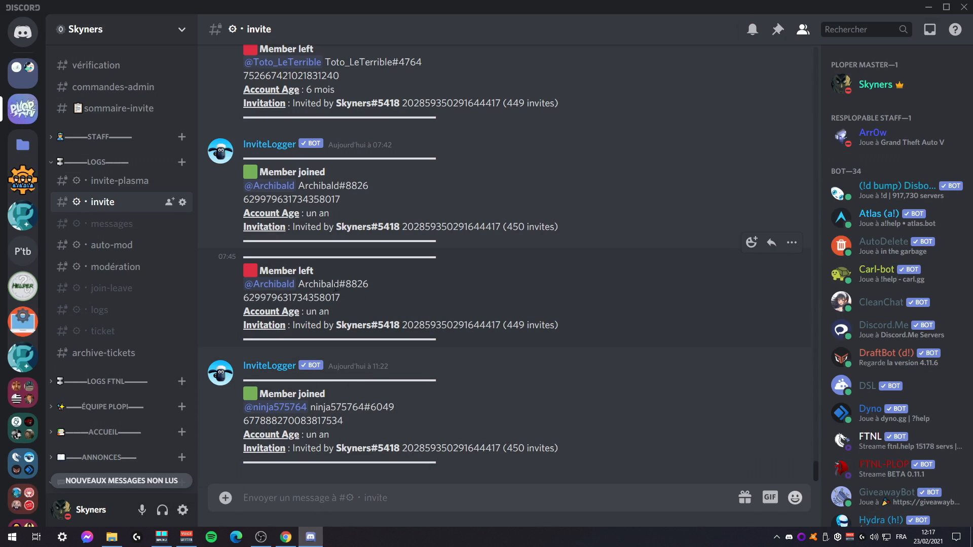
pyautogui.moveTo(339, 283); pyautogui.dragTo(372, 288)
pyautogui.click(381, 300)
pyautogui.click(283, 542)
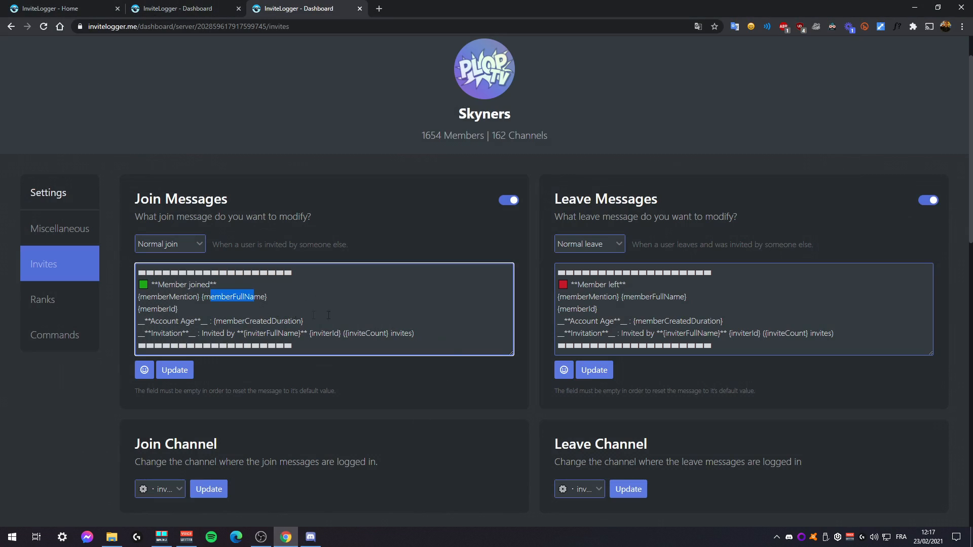
pyautogui.moveTo(182, 309); pyautogui.dragTo(135, 313)
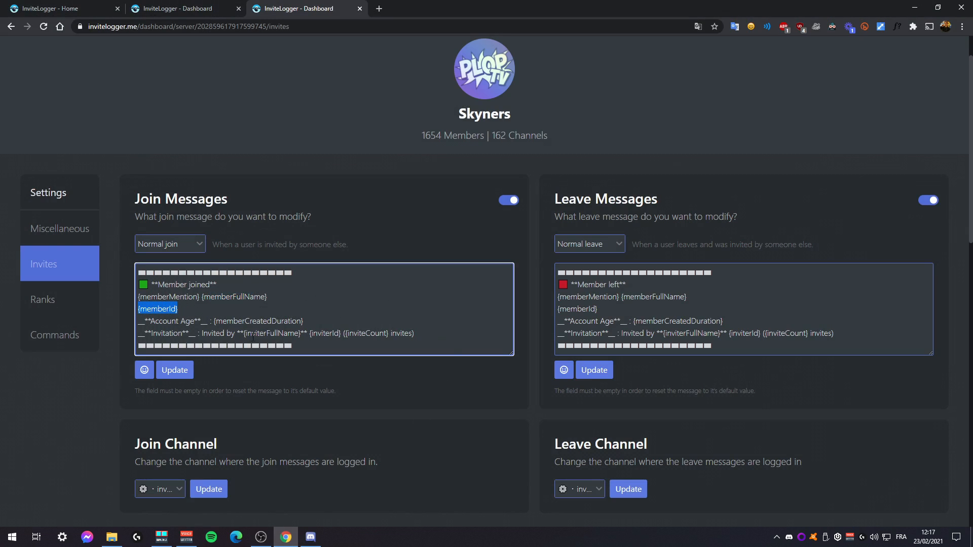
pyautogui.moveTo(247, 335); pyautogui.dragTo(299, 334)
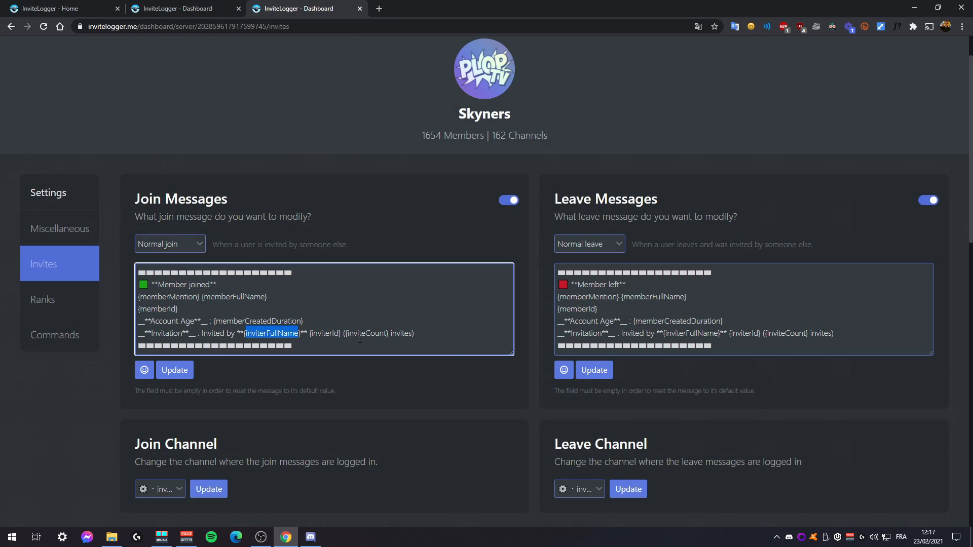
# Examine the {memberName} placeholder and its example in the join and leave placeholder table.
pyautogui.scroll(-8, 385, 380)
pyautogui.moveTo(151, 226); pyautogui.dragTo(223, 254)
pyautogui.click(160, 249)
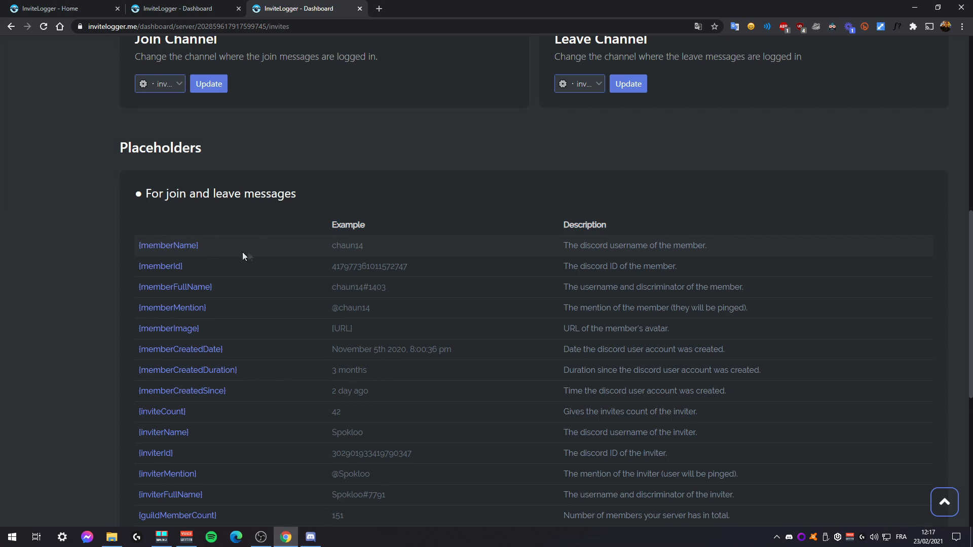
pyautogui.moveTo(246, 242); pyautogui.dragTo(126, 254)
pyautogui.click(335, 242)
# Examine the examples of the {inviterName} and {inviteCount} placeholders in the join and leave table.
pyautogui.scroll(-4, 460, 284)
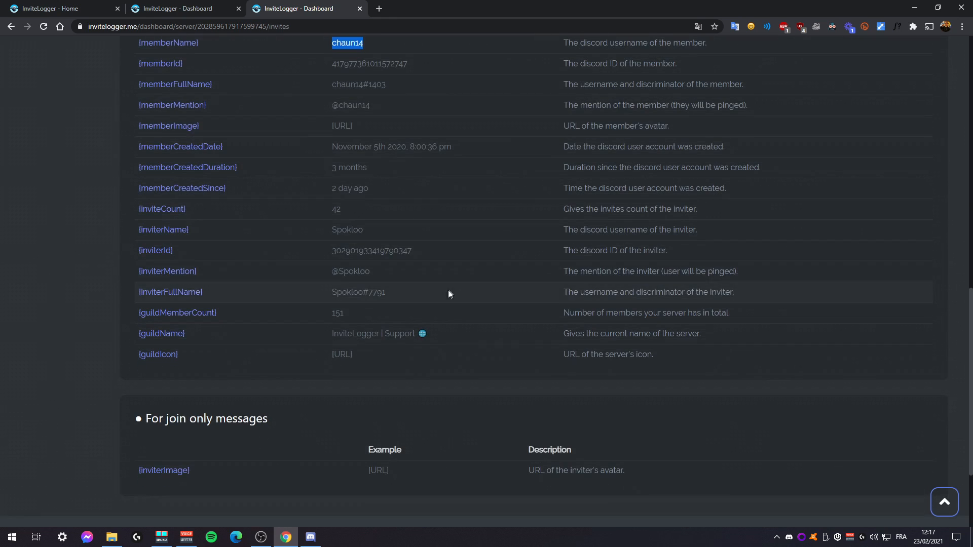
pyautogui.moveTo(332, 232); pyautogui.dragTo(399, 230)
pyautogui.doubleClick(335, 209)
pyautogui.moveTo(349, 209); pyautogui.dragTo(333, 209)
pyautogui.click(405, 210)
pyautogui.moveTo(209, 208); pyautogui.dragTo(108, 217)
pyautogui.click(239, 213)
pyautogui.scroll(10, 401, 296)
pyautogui.scroll(-12, 437, 314)
pyautogui.scroll(1, 262, 119)
# On the Plop Tester dashboard, save the Normal join and Normal leave messages.
pyautogui.click(188, 7)
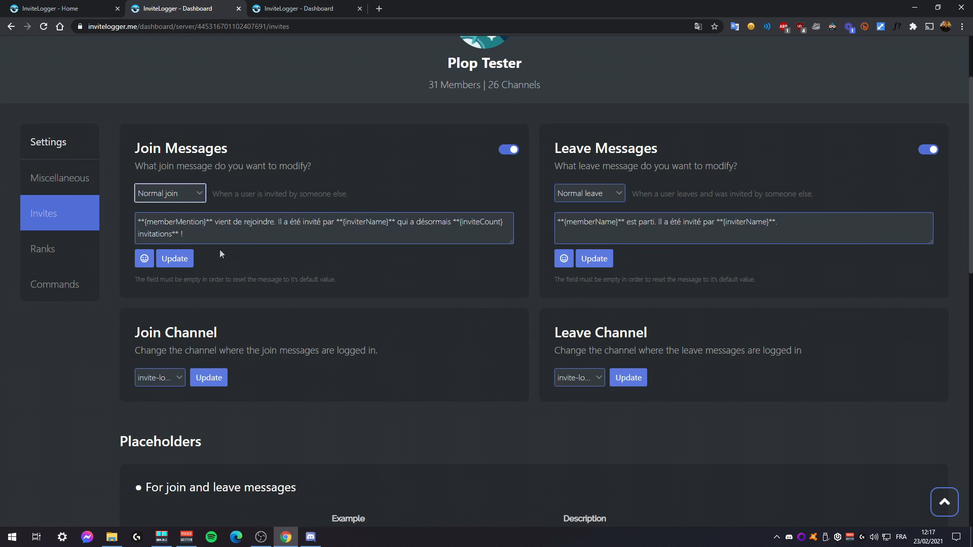
pyautogui.click(184, 260)
pyautogui.click(591, 258)
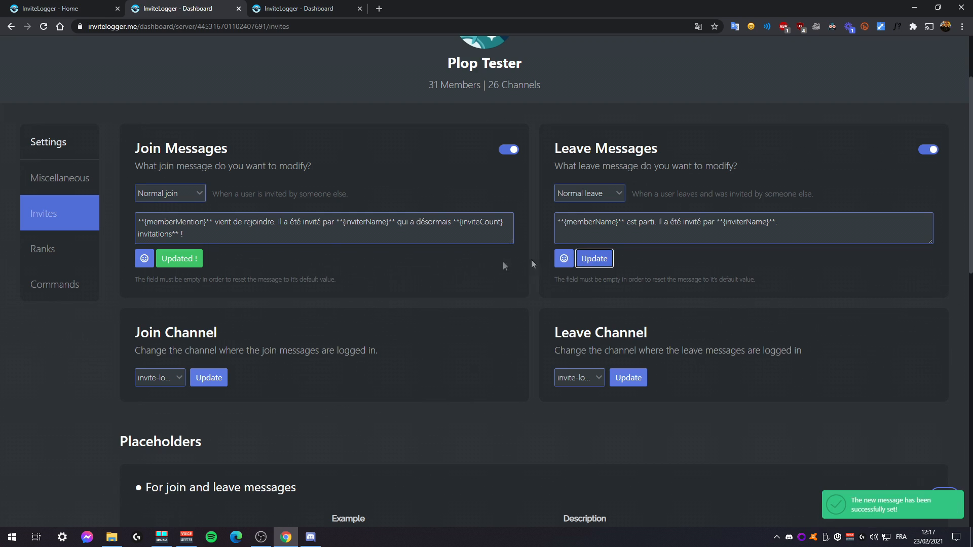
# Insert a laughing emoji at the end of the Normal join message and delete it again.
pyautogui.click(145, 259)
pyautogui.click(182, 186)
pyautogui.click(214, 220)
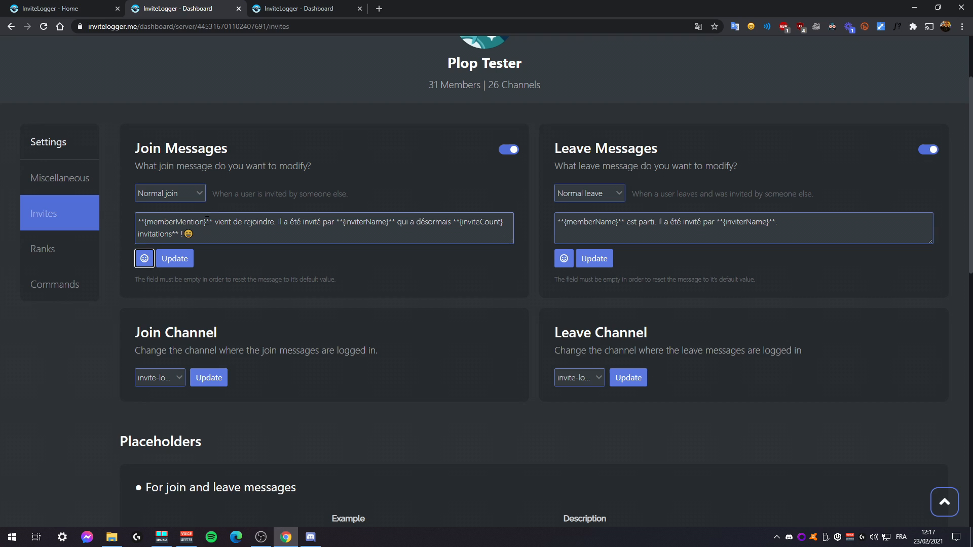
pyautogui.click(200, 236)
pyautogui.press('BackSpace')
pyautogui.click(258, 265)
# Review Plop Tester's placeholder tables for join and leave messages and for join only messages.
pyautogui.scroll(-12, 396, 291)
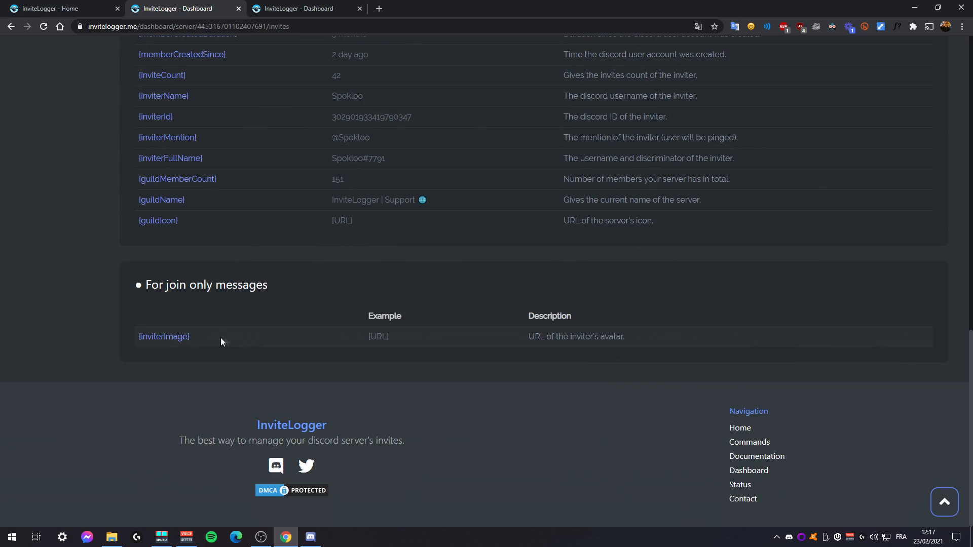
pyautogui.scroll(6, 296, 317)
pyautogui.moveTo(146, 161); pyautogui.dragTo(310, 161)
pyautogui.scroll(-1, 307, 175)
pyautogui.scroll(-5, 307, 179)
pyautogui.moveTo(146, 285); pyautogui.dragTo(213, 285)
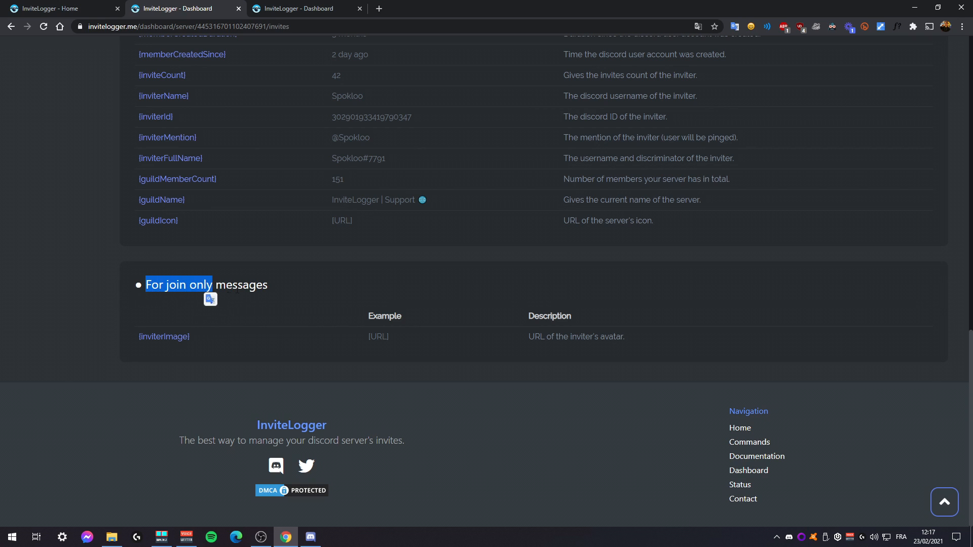
pyautogui.click(310, 294)
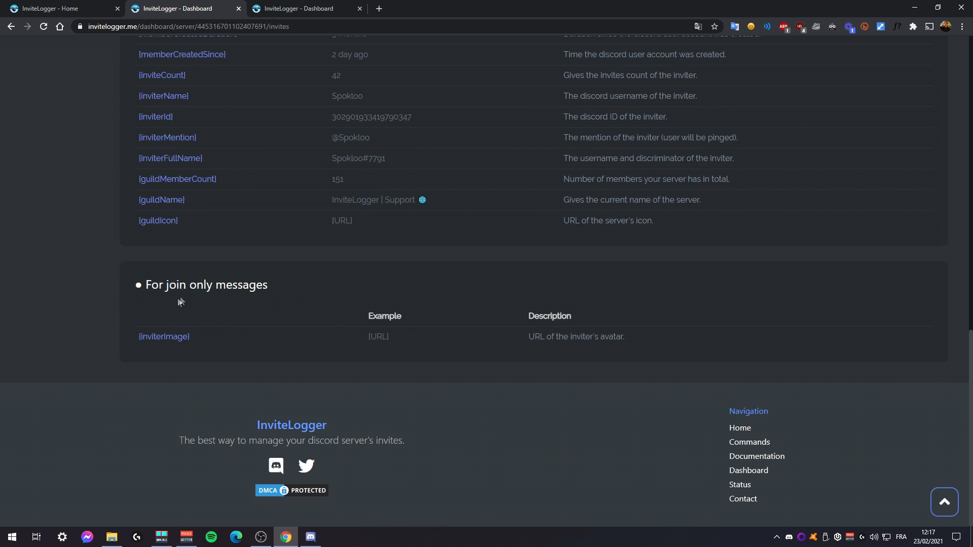
pyautogui.scroll(20, 245, 289)
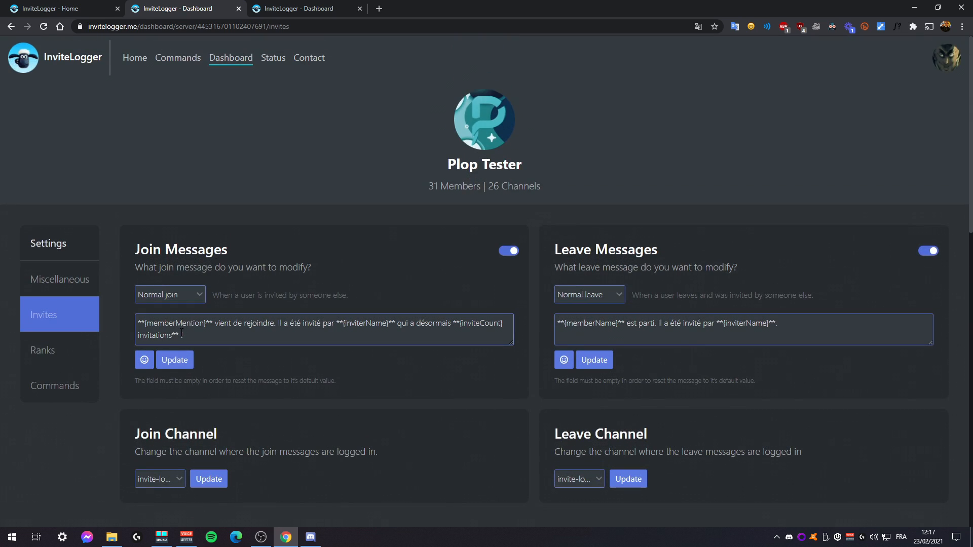
pyautogui.click(63, 363)
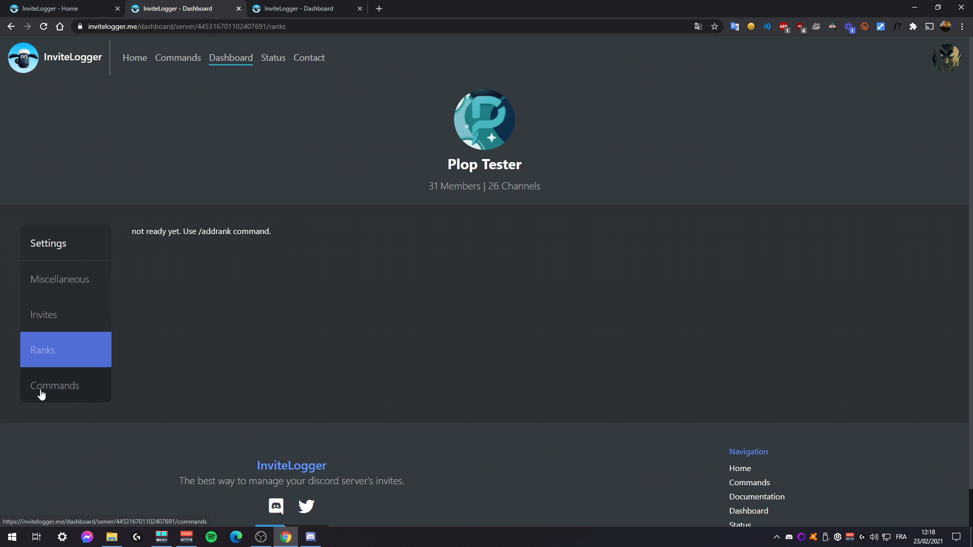
pyautogui.click(60, 387)
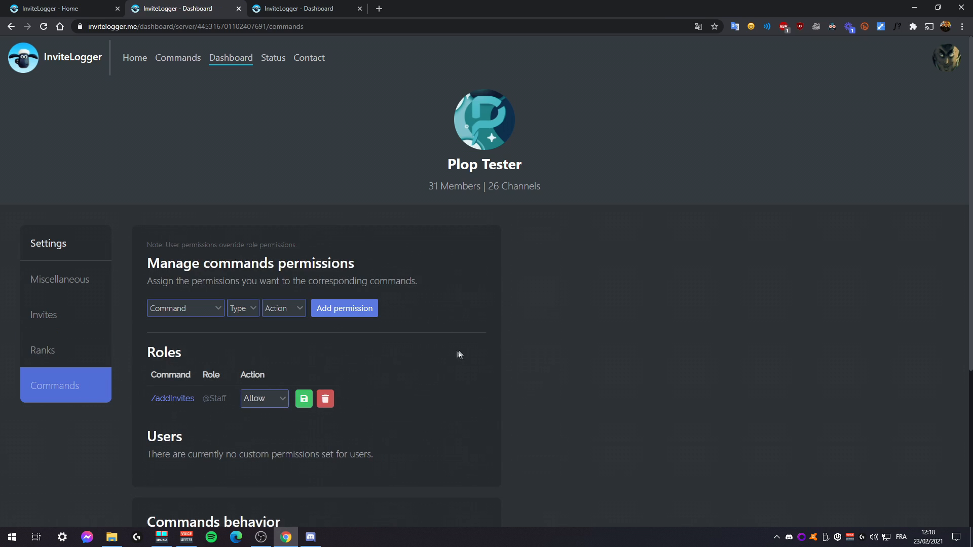
pyautogui.click(330, 400)
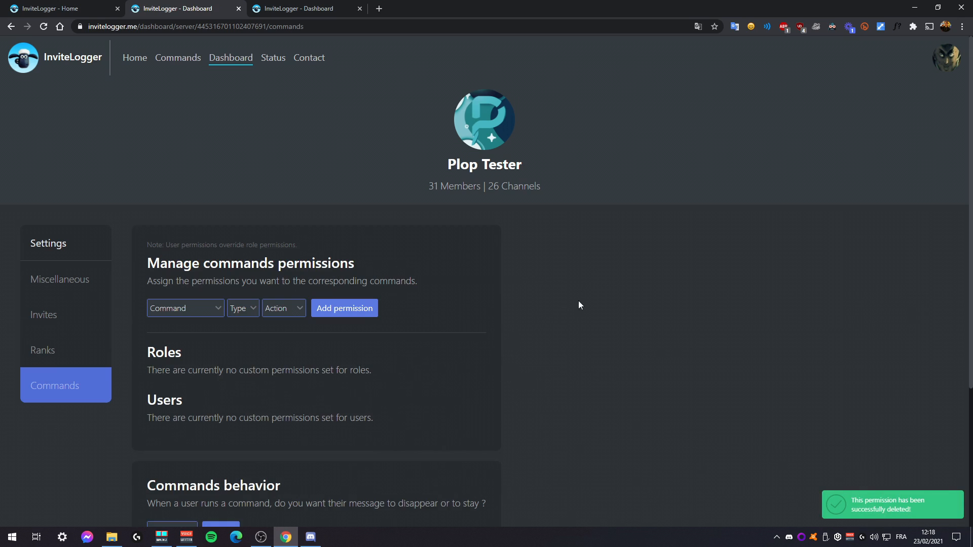
pyautogui.scroll(-4, 319, 311)
pyautogui.scroll(2, 130, 256)
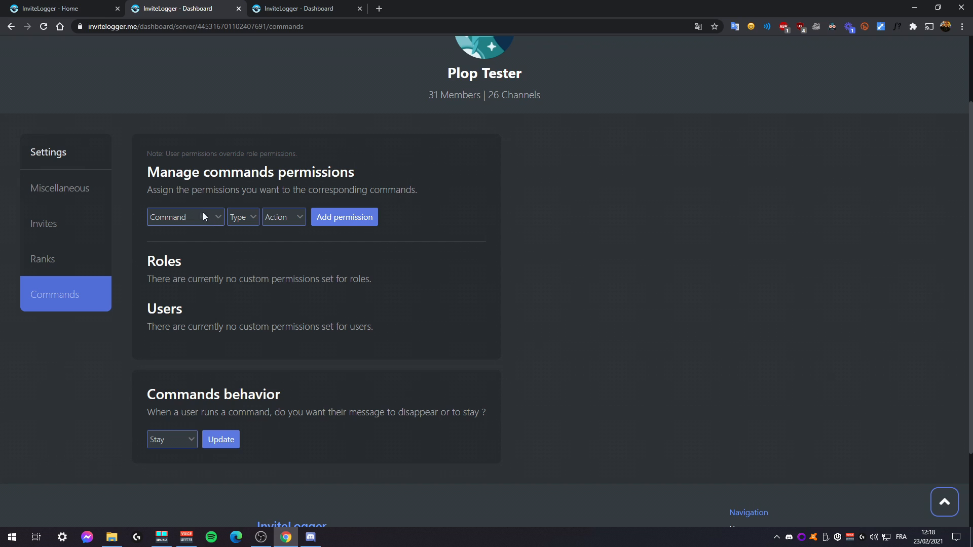
pyautogui.click(180, 218)
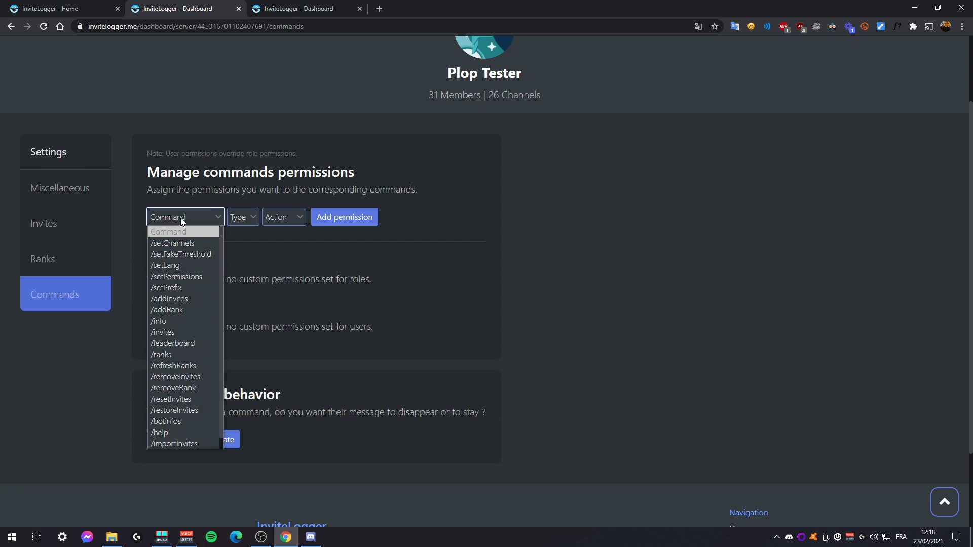
pyautogui.click(189, 300)
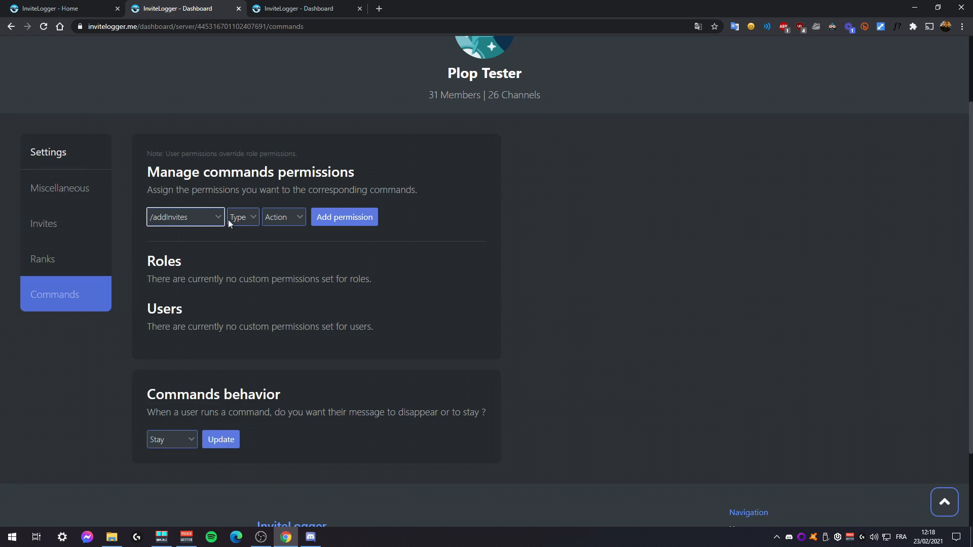
pyautogui.click(250, 217)
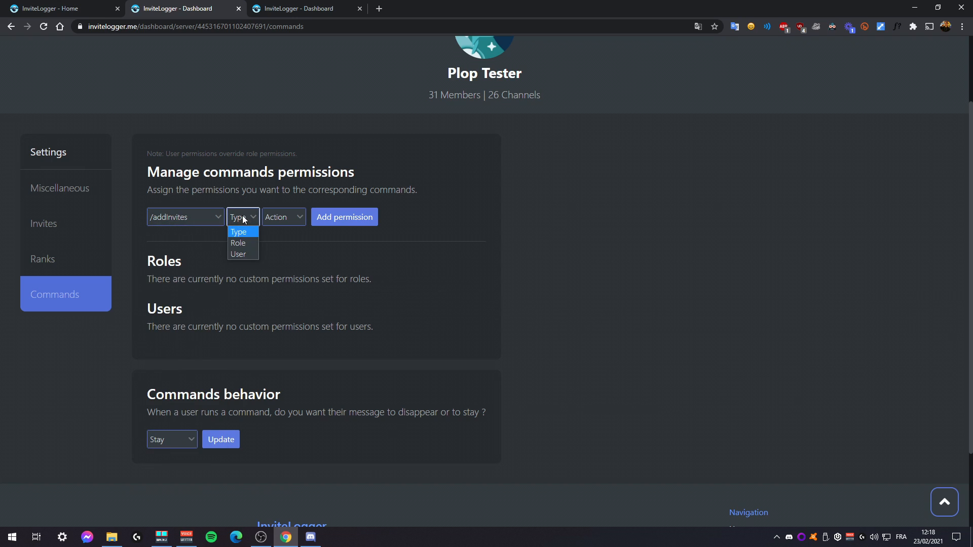
pyautogui.click(248, 243)
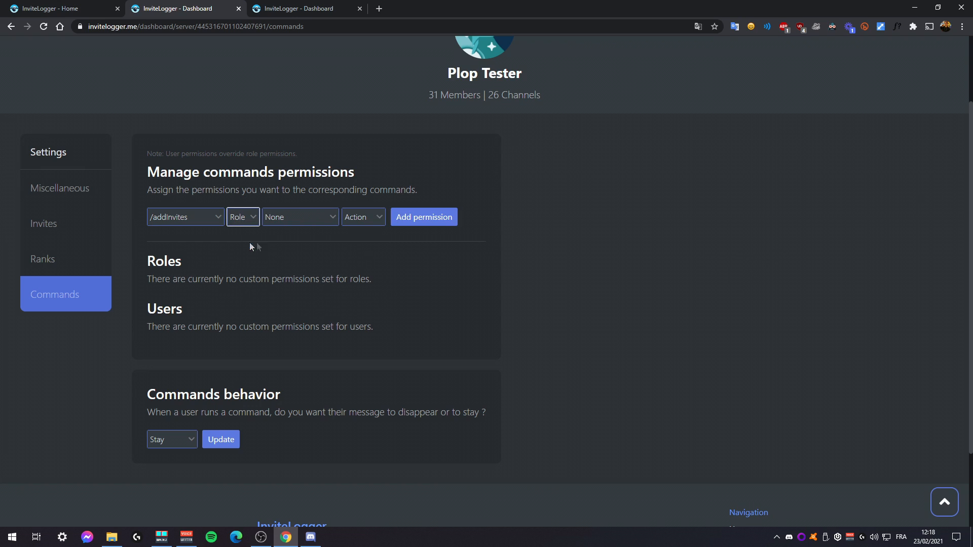
pyautogui.click(296, 218)
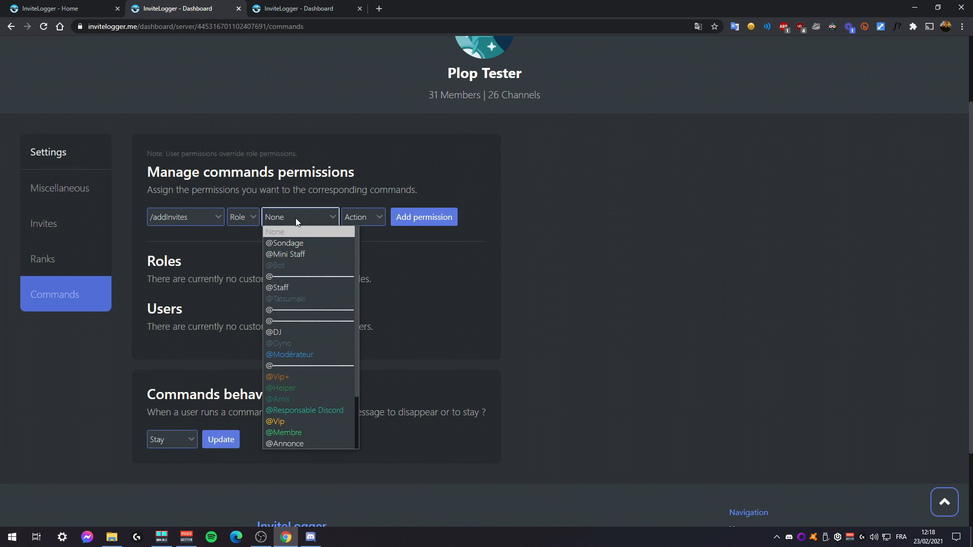
pyautogui.click(290, 286)
pyautogui.click(352, 216)
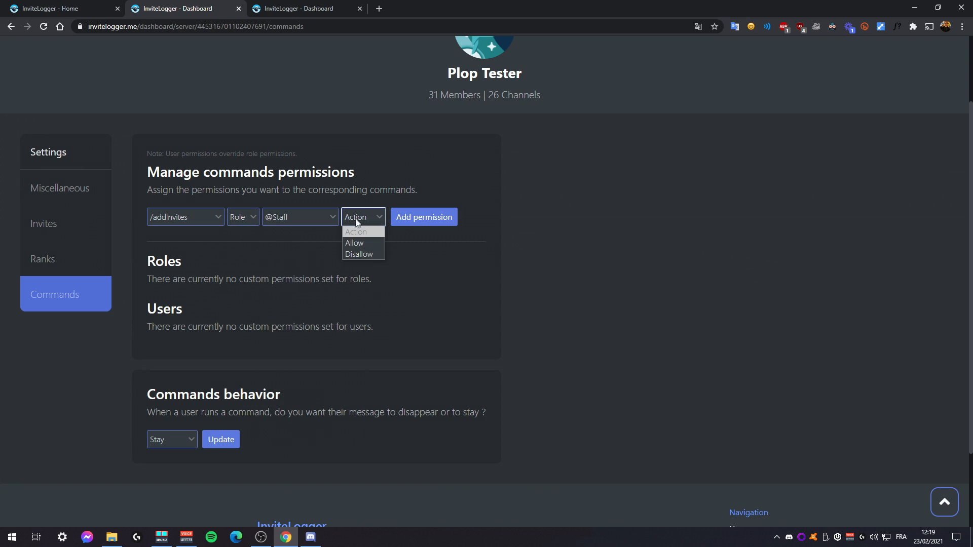
pyautogui.click(363, 247)
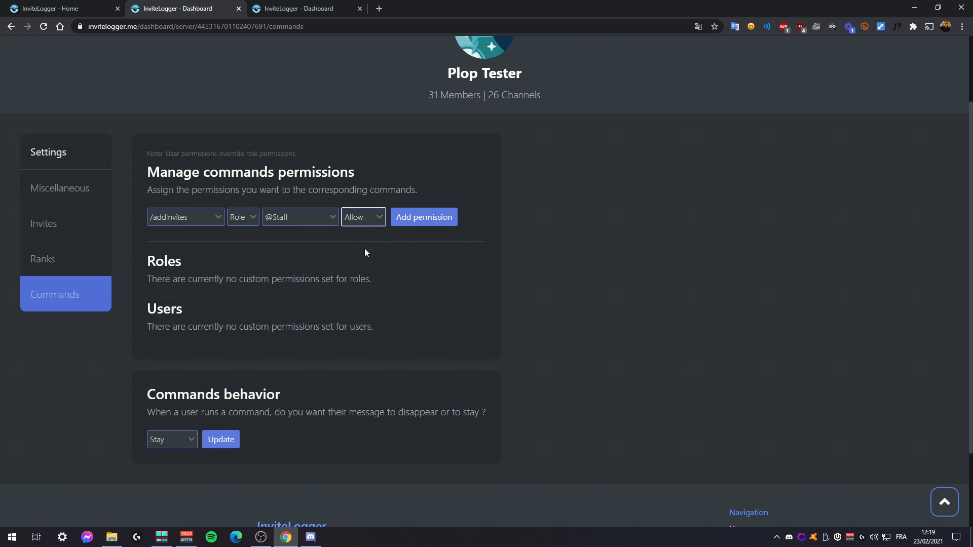
pyautogui.click(439, 222)
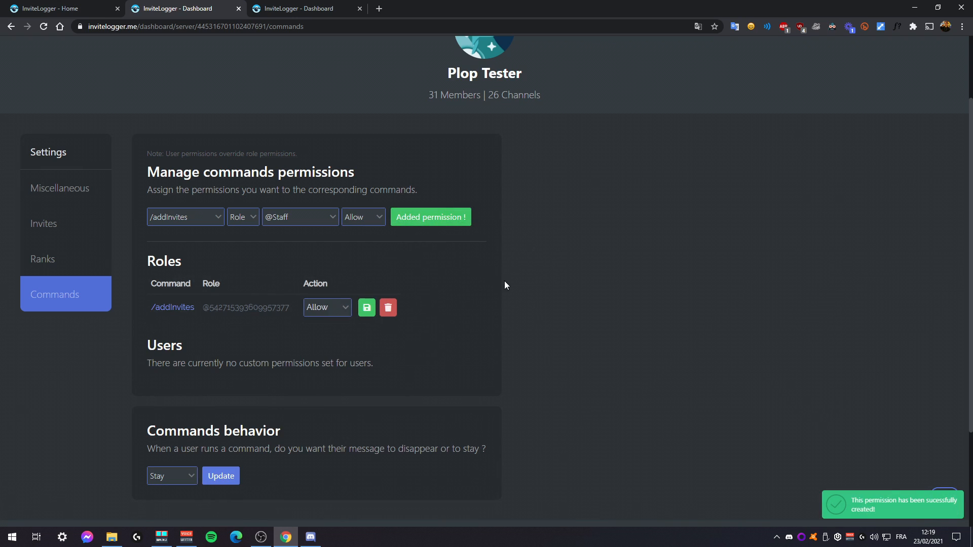
# Inspect the new /addInvites role permission and try saving it with the action kept at Allow.
pyautogui.moveTo(210, 308); pyautogui.dragTo(287, 304)
pyautogui.click(206, 303)
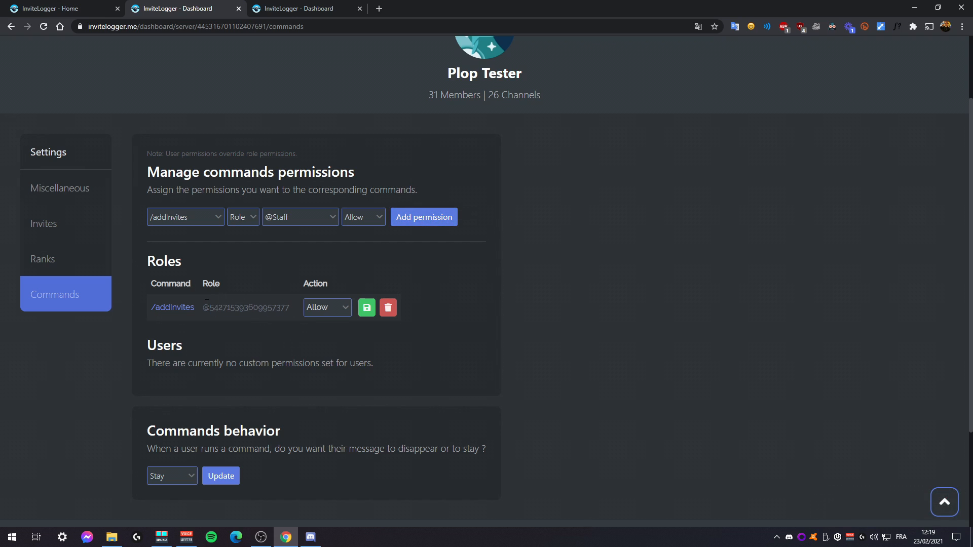
pyautogui.click(316, 309)
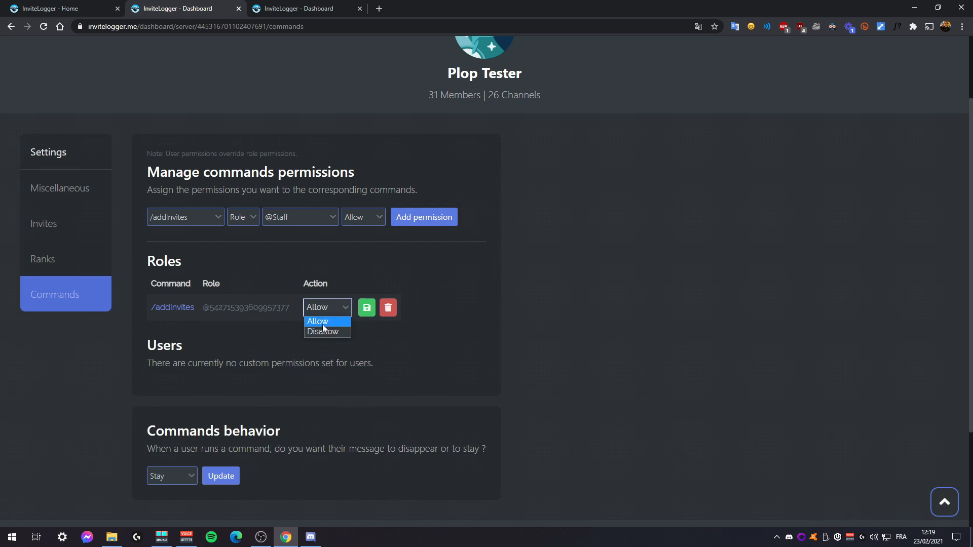
pyautogui.click(360, 307)
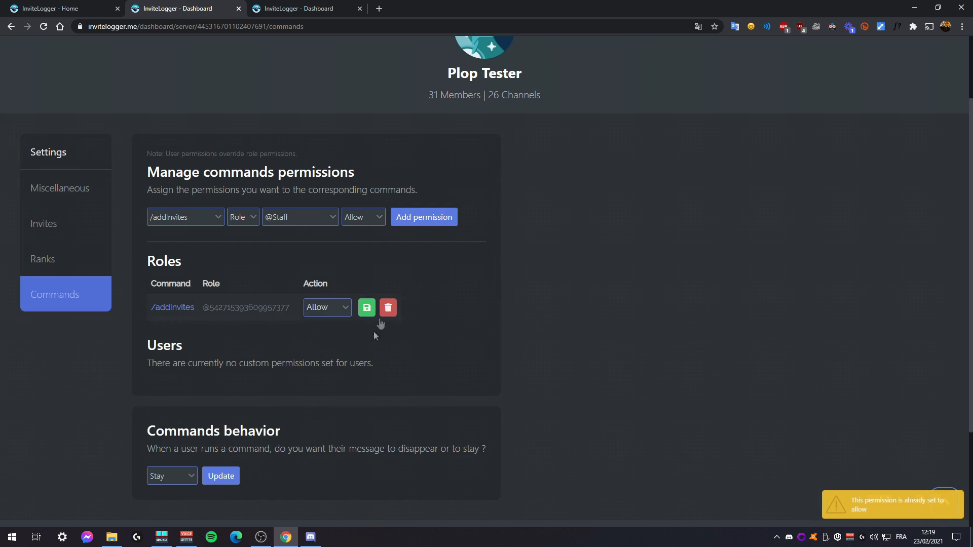
# Set the commands behavior to Disappear and save the setting.
pyautogui.scroll(-3, 494, 339)
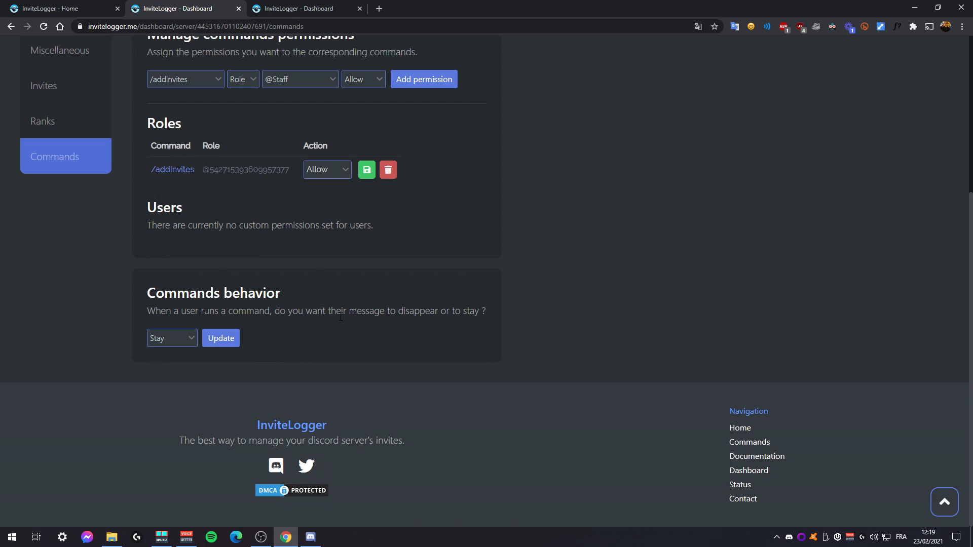
pyautogui.click(170, 339)
pyautogui.click(185, 362)
pyautogui.click(221, 338)
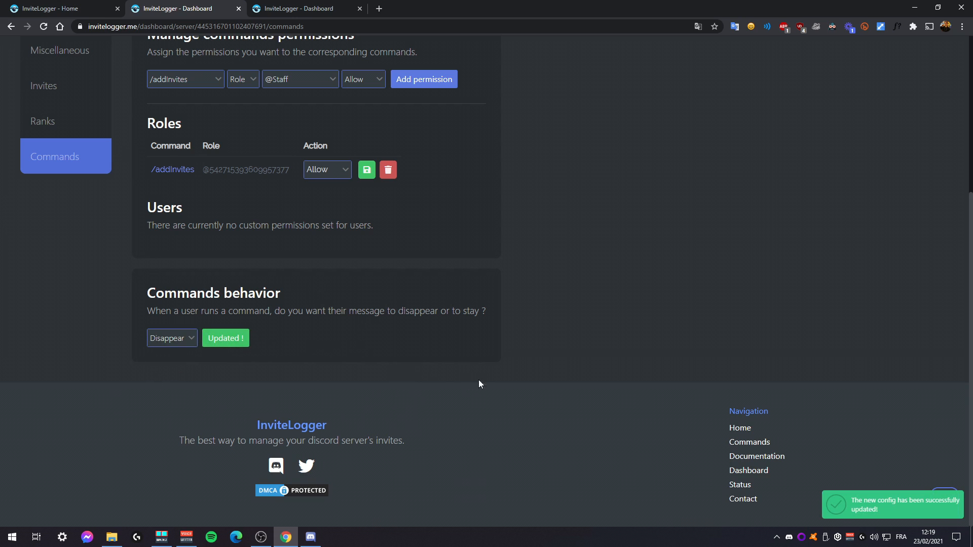
# Switch to Discord and open the #help channel of the Plop Tester server.
pyautogui.click(206, 345)
pyautogui.scroll(5, 560, 332)
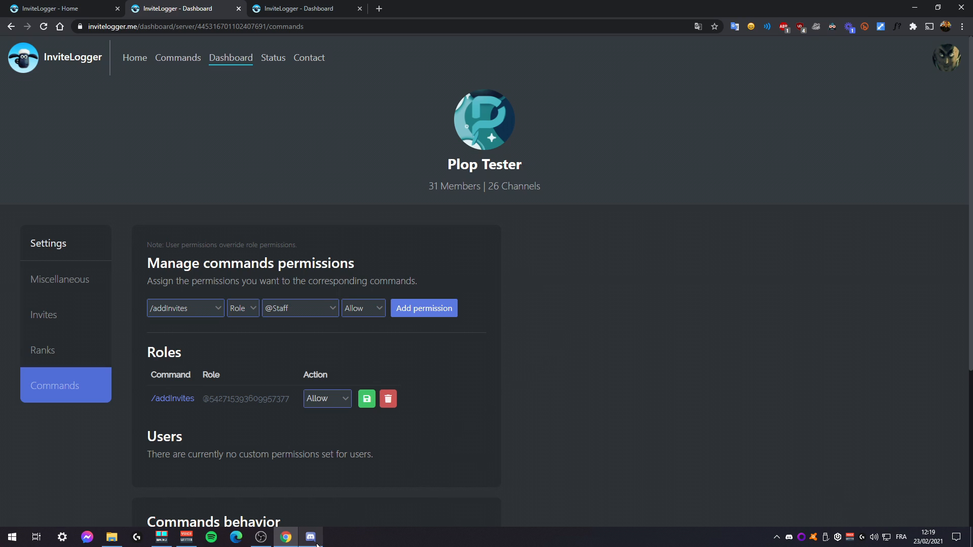
pyautogui.moveTo(316, 545)
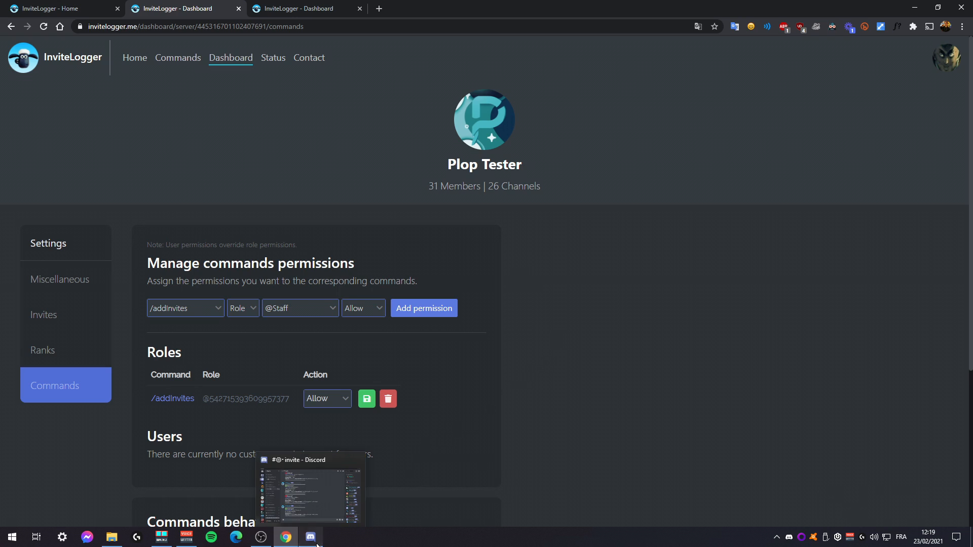
pyautogui.click(311, 537)
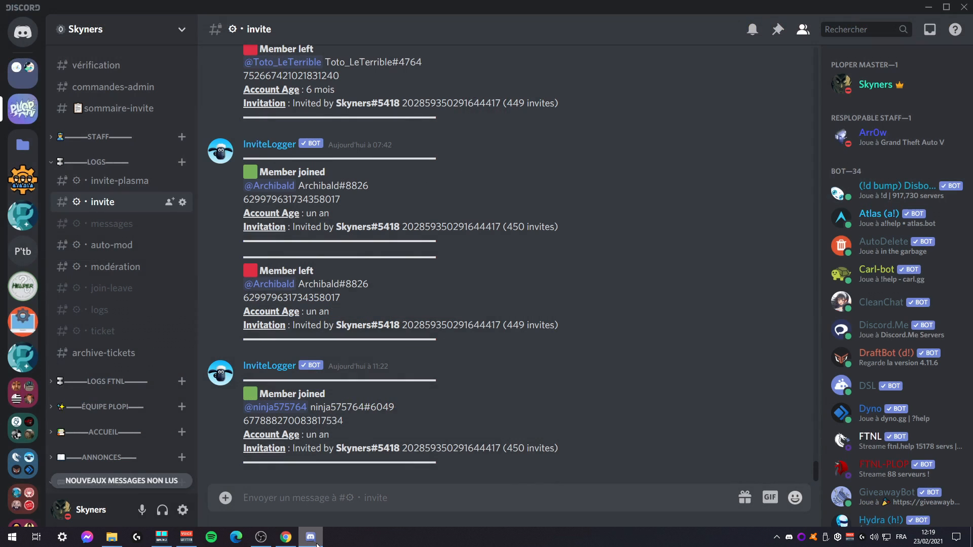
pyautogui.click(20, 216)
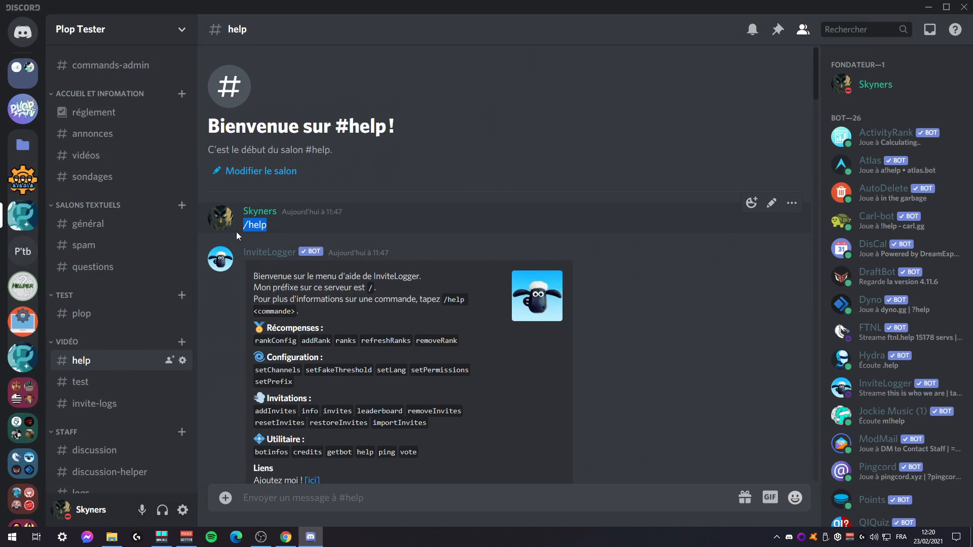
pyautogui.click(281, 226)
# Examine the InviteLogger /help menu, going through its Configuration, Récompenses, Utilitaire and Invitations commands.
pyautogui.scroll(-1, 464, 230)
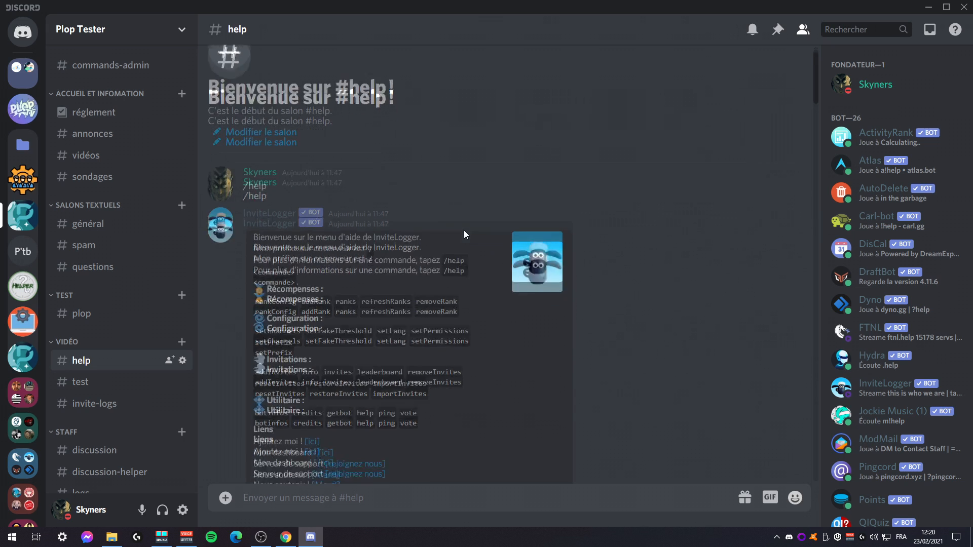
pyautogui.scroll(-2, 400, 228)
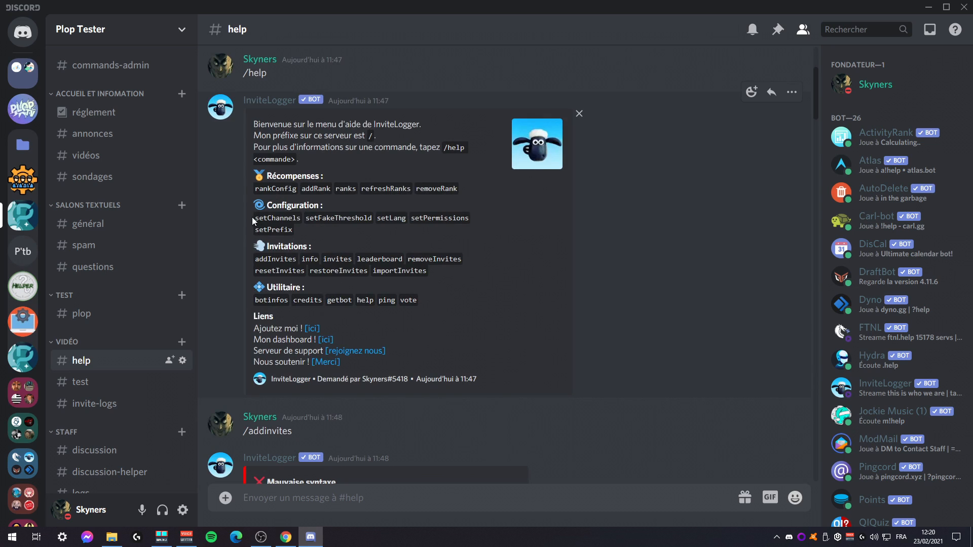
pyautogui.moveTo(252, 217); pyautogui.dragTo(311, 227)
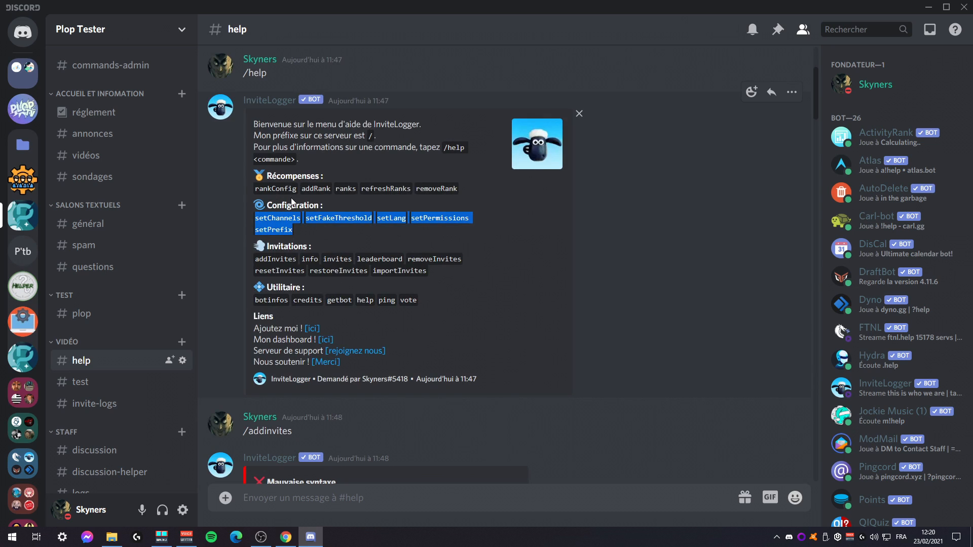
pyautogui.click(294, 259)
pyautogui.moveTo(263, 189); pyautogui.dragTo(442, 194)
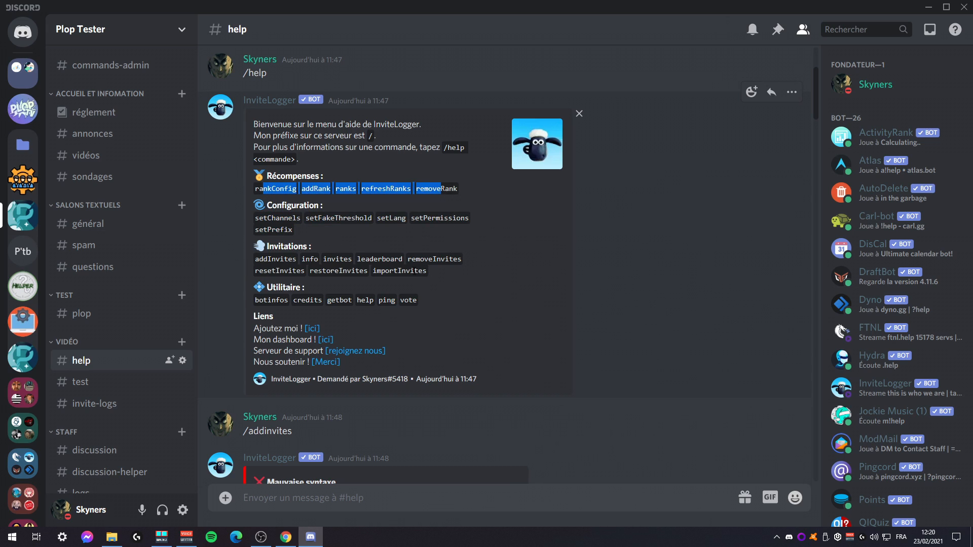
pyautogui.click(314, 305)
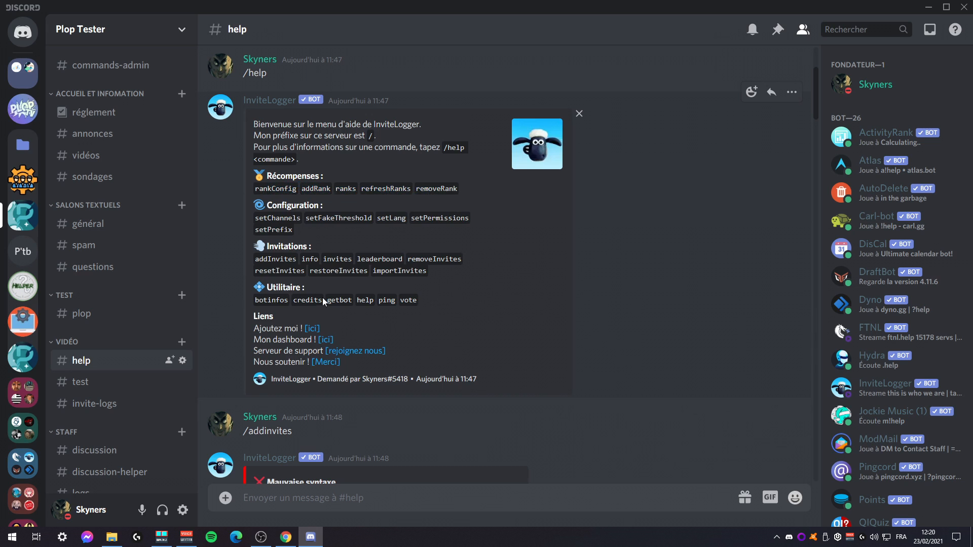
pyautogui.moveTo(255, 303); pyautogui.dragTo(439, 303)
pyautogui.click(448, 300)
pyautogui.scroll(-1, 448, 300)
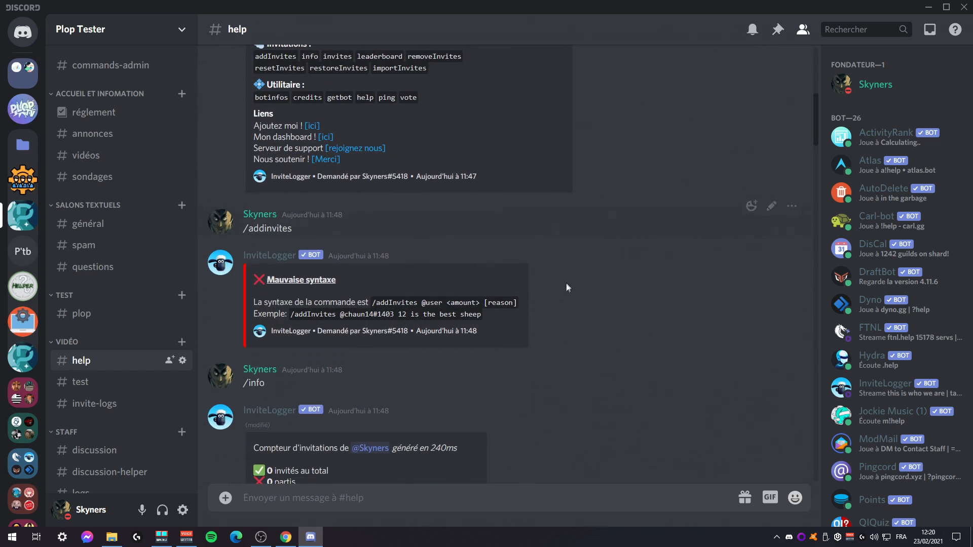
pyautogui.scroll(2, 465, 263)
pyautogui.moveTo(254, 155); pyautogui.dragTo(452, 182)
pyautogui.click(343, 167)
pyautogui.scroll(-3, 498, 257)
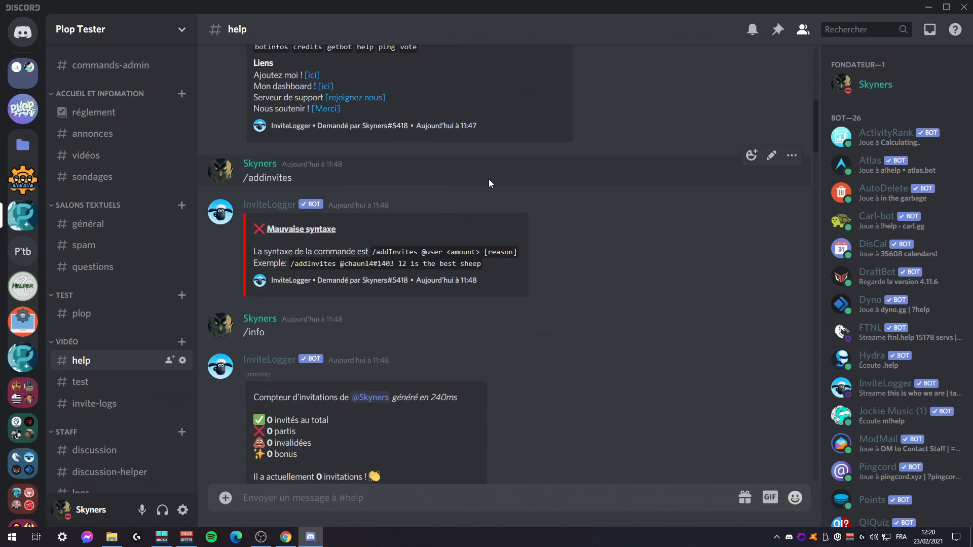
# Examine the /addInvites syntax in the bot's reply, including the amount and reason arguments and the example's user, number and reason.
pyautogui.moveTo(344, 189)
pyautogui.mouseDown()
pyautogui.moveTo(293, 184)
pyautogui.moveTo(346, 176)
pyautogui.mouseUp()
pyautogui.click(346, 176)
pyautogui.moveTo(418, 252); pyautogui.dragTo(480, 253)
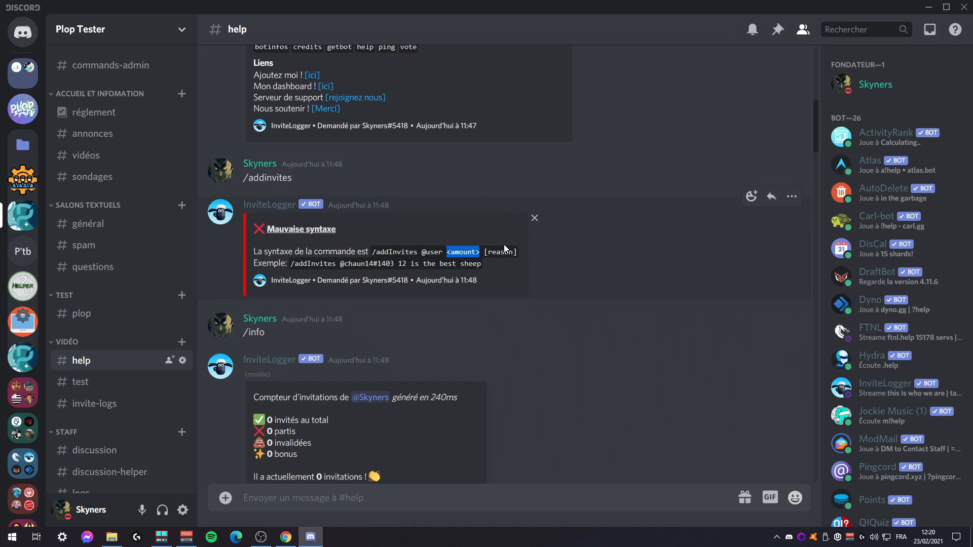
pyautogui.moveTo(484, 252); pyautogui.dragTo(521, 253)
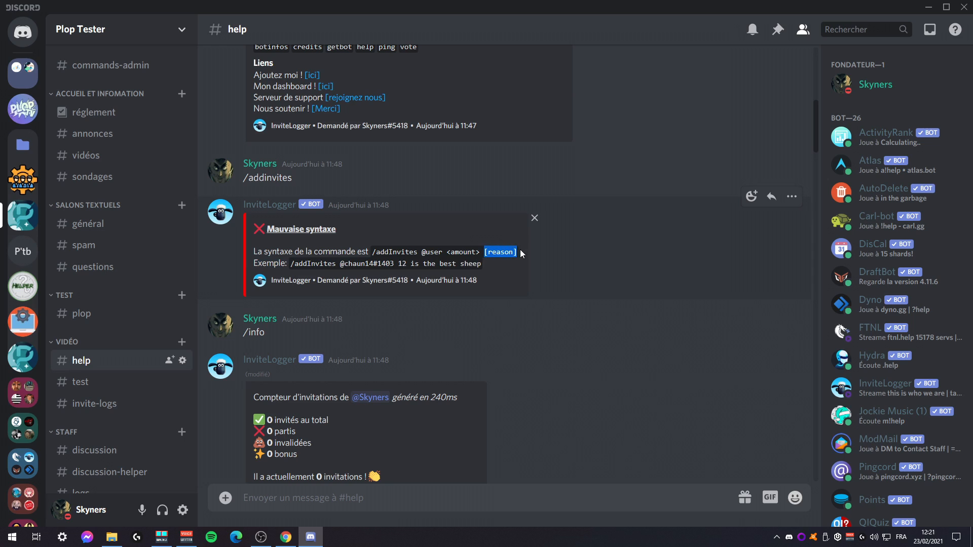
pyautogui.click(489, 252)
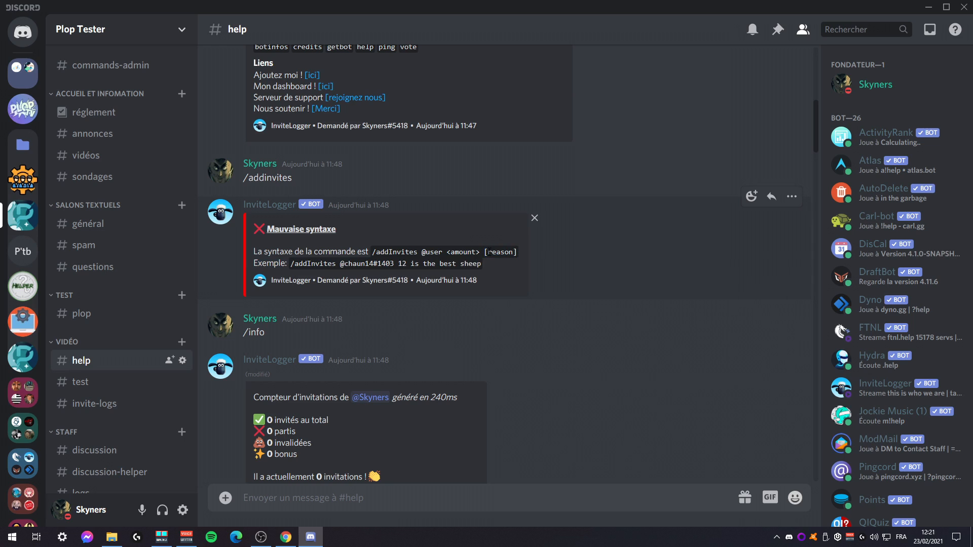
pyautogui.moveTo(484, 251); pyautogui.dragTo(489, 252)
pyautogui.click(526, 252)
pyautogui.moveTo(340, 263); pyautogui.dragTo(394, 263)
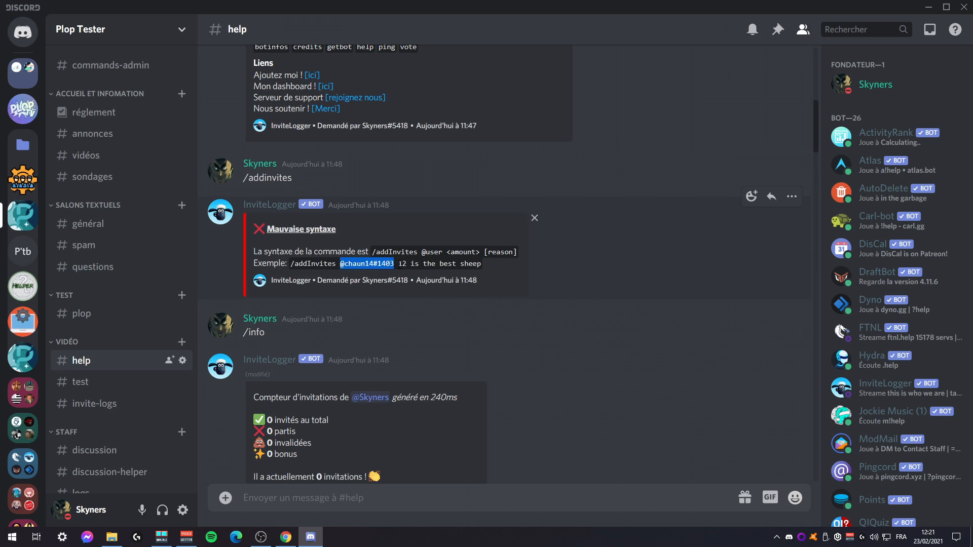
pyautogui.doubleClick(401, 264)
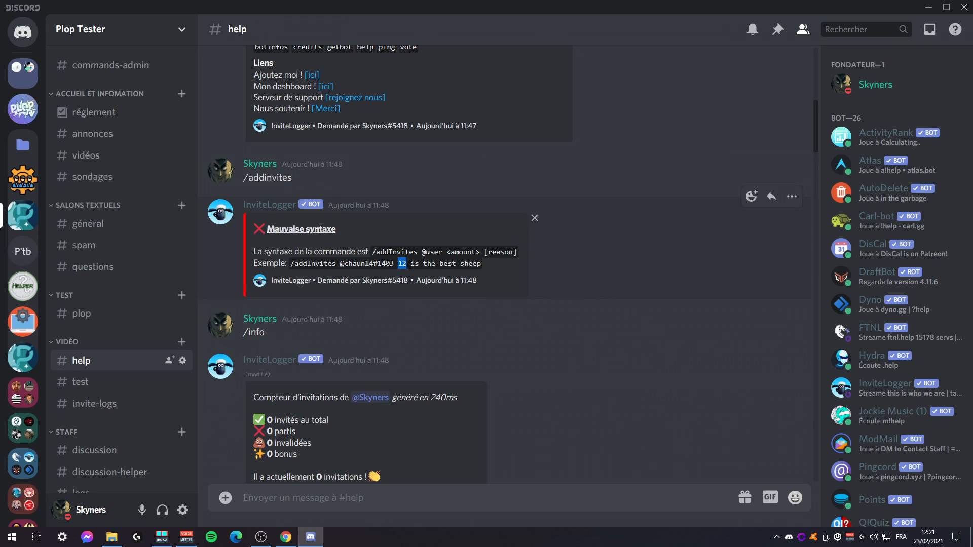
pyautogui.moveTo(414, 263); pyautogui.dragTo(484, 265)
pyautogui.click(531, 270)
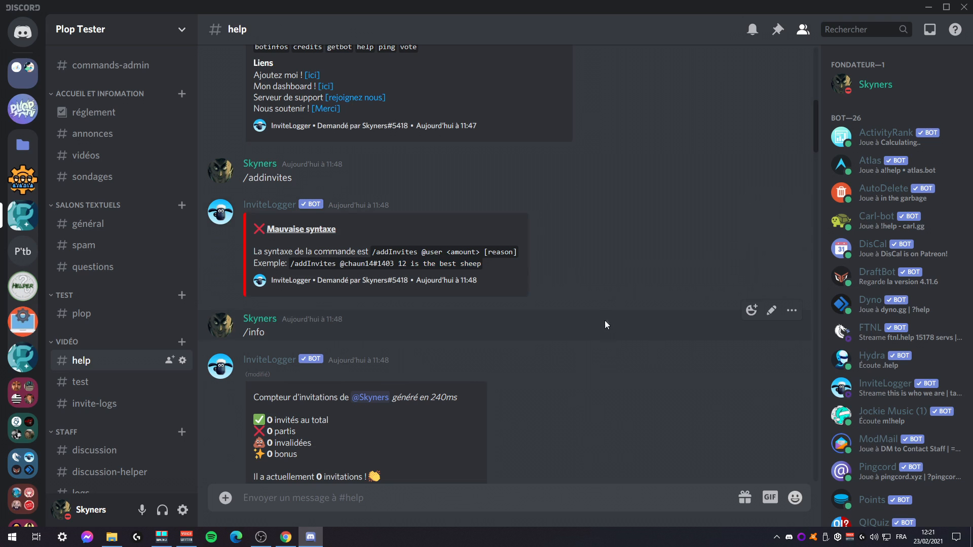
# Review the bot's /info reply, covering the invite counter, bonus invitations, invitation codes used and arrivals.
pyautogui.scroll(-2, 604, 317)
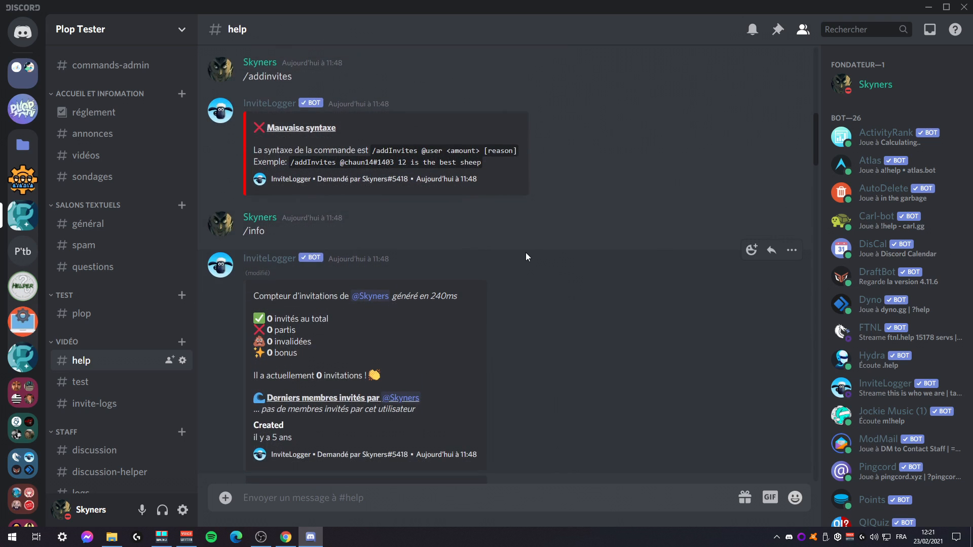
pyautogui.scroll(-1, 525, 252)
pyautogui.scroll(-3, 414, 266)
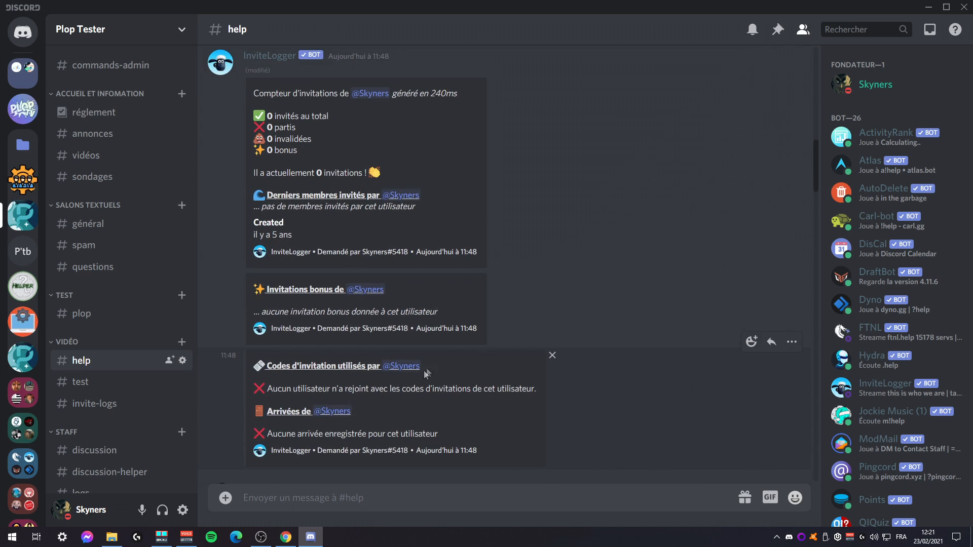
pyautogui.scroll(1, 471, 271)
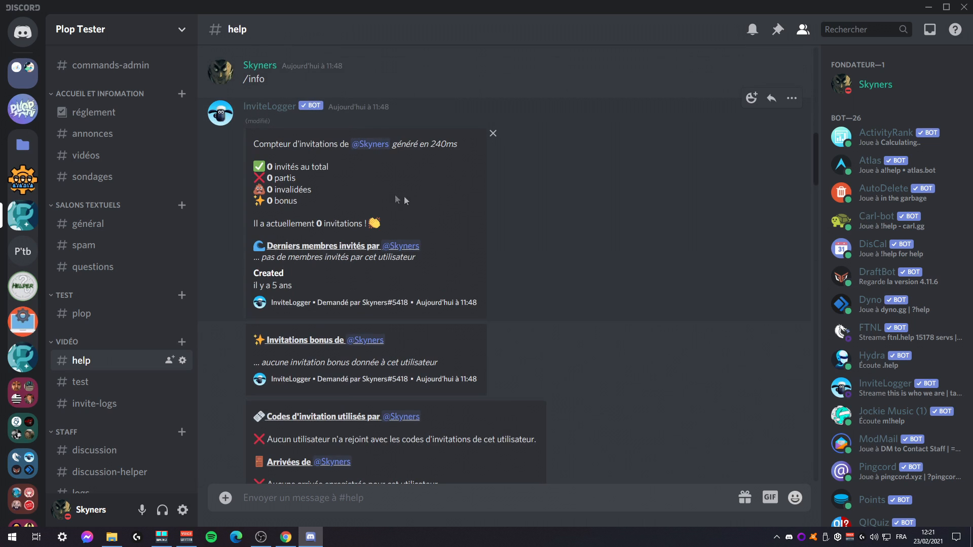
pyautogui.scroll(-1, 440, 282)
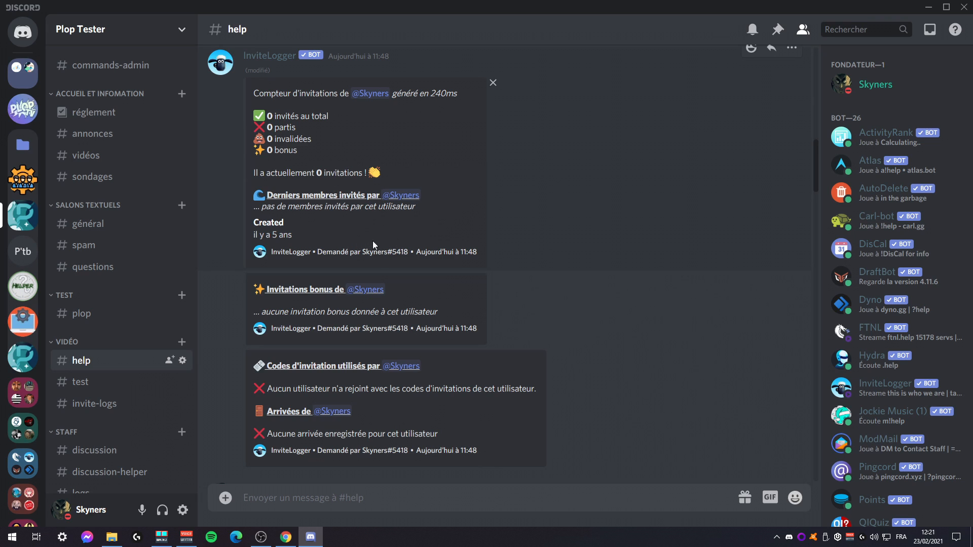
pyautogui.scroll(-1, 428, 266)
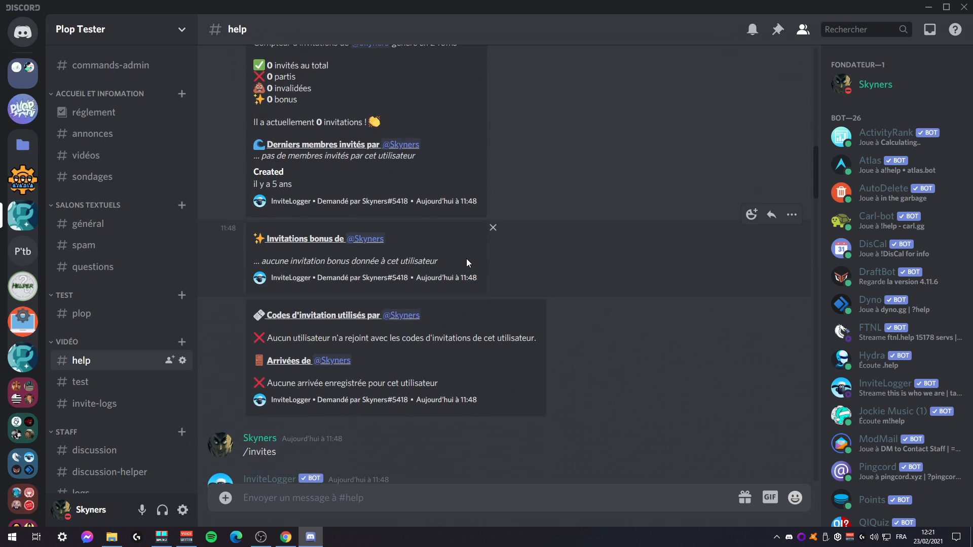
pyautogui.scroll(-1, 334, 274)
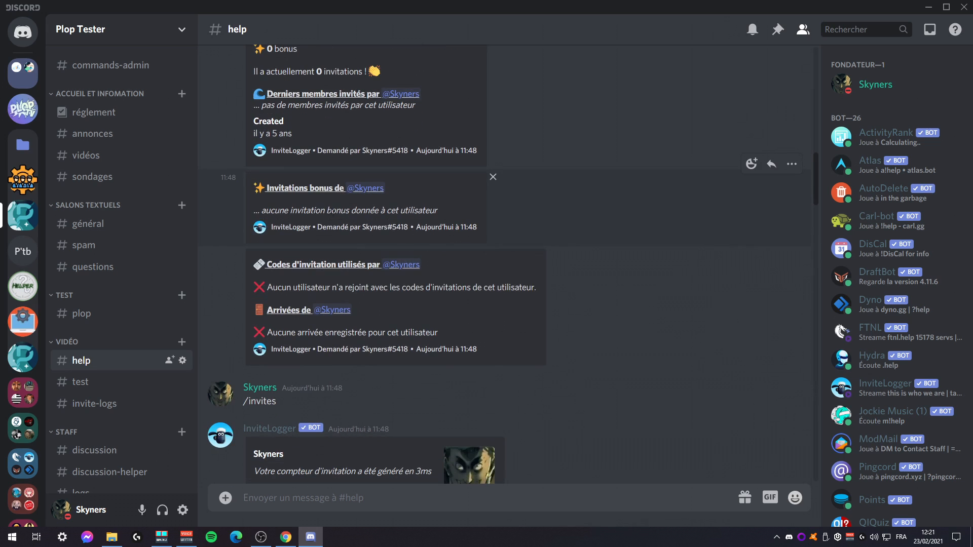
pyautogui.moveTo(286, 207); pyautogui.dragTo(437, 209)
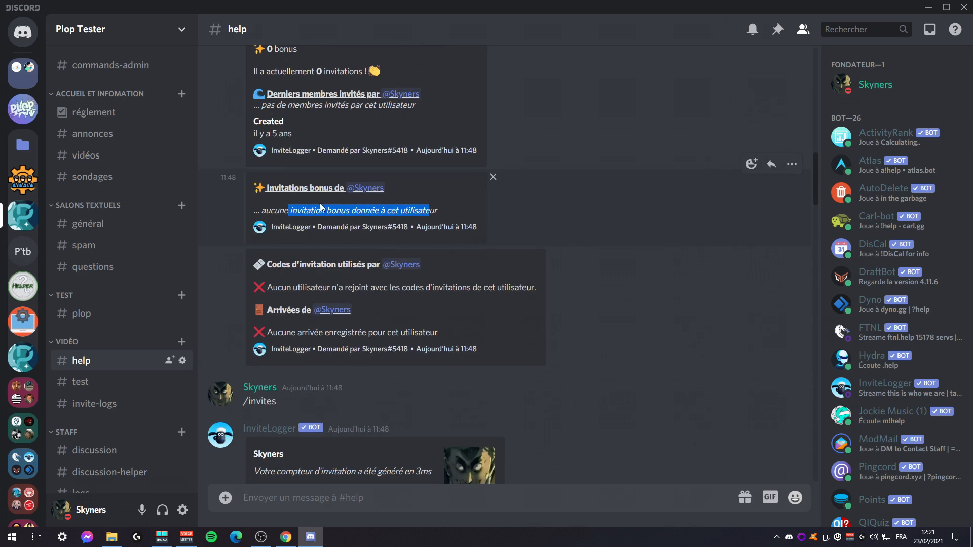
pyautogui.scroll(1, 584, 274)
pyautogui.scroll(3, 584, 269)
pyautogui.click(563, 245)
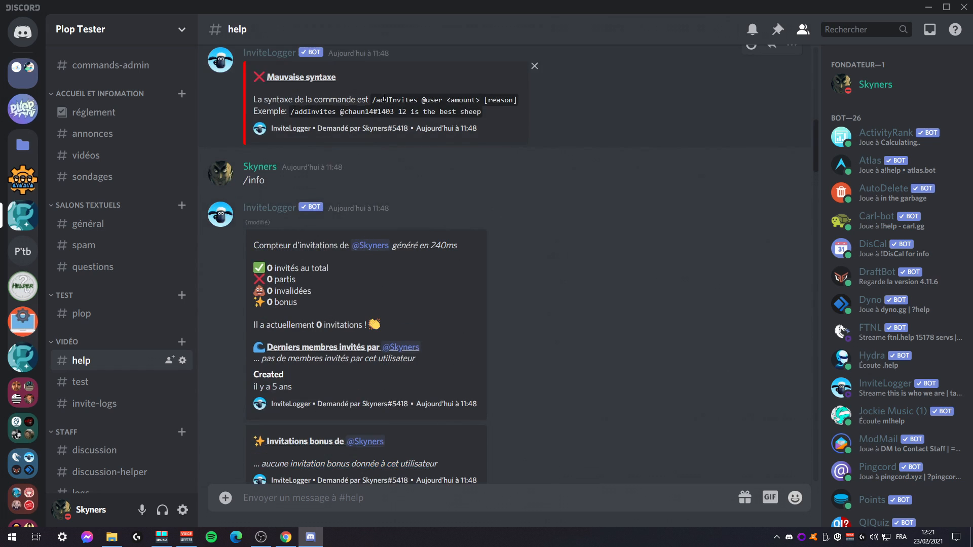
pyautogui.scroll(-3, 433, 161)
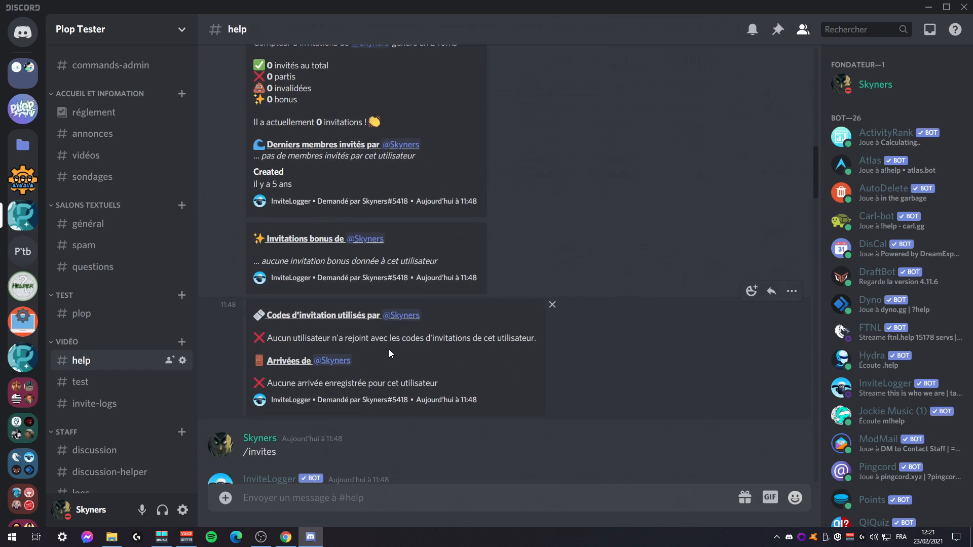
# Compare the bot's /invites reply with the more detailed /info reply, focusing on the invite counts.
pyautogui.scroll(-4, 388, 349)
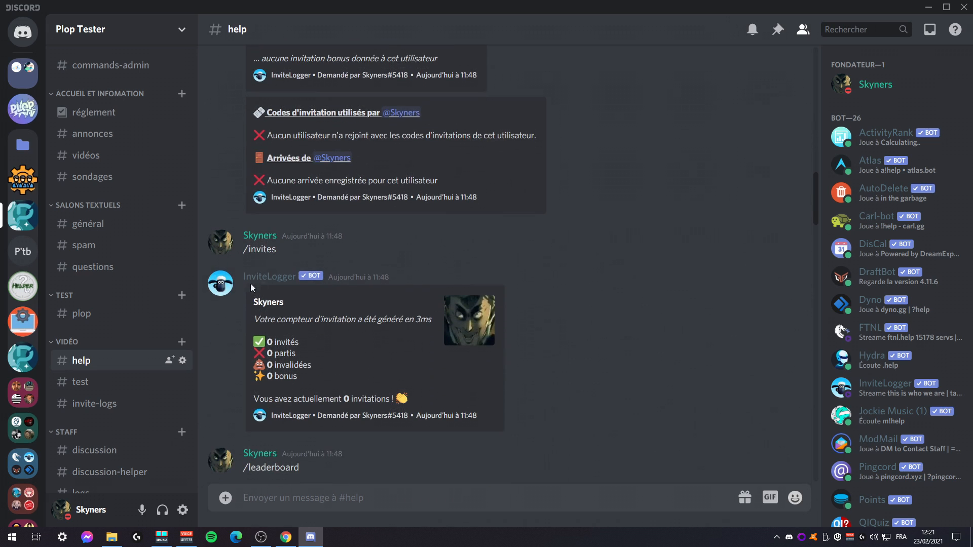
pyautogui.scroll(7, 428, 370)
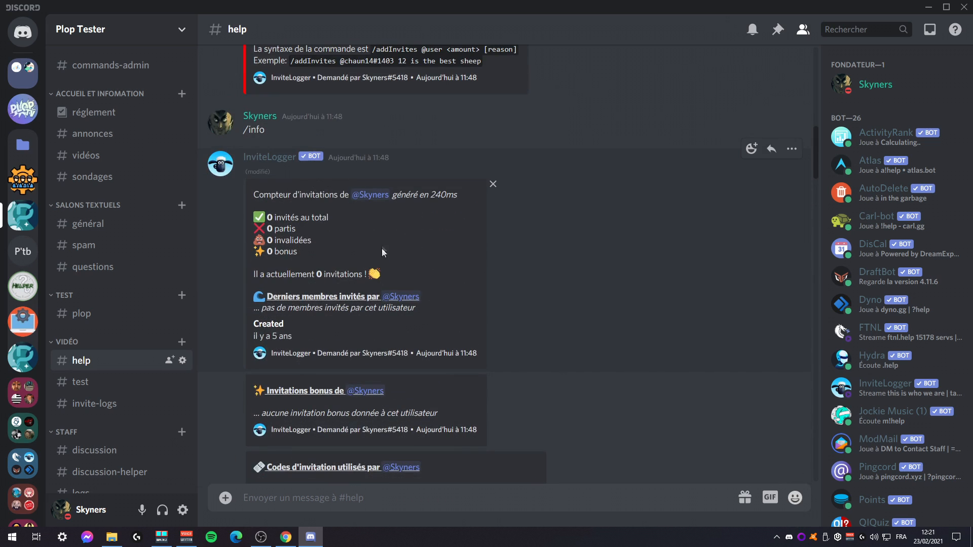
pyautogui.scroll(-7, 385, 257)
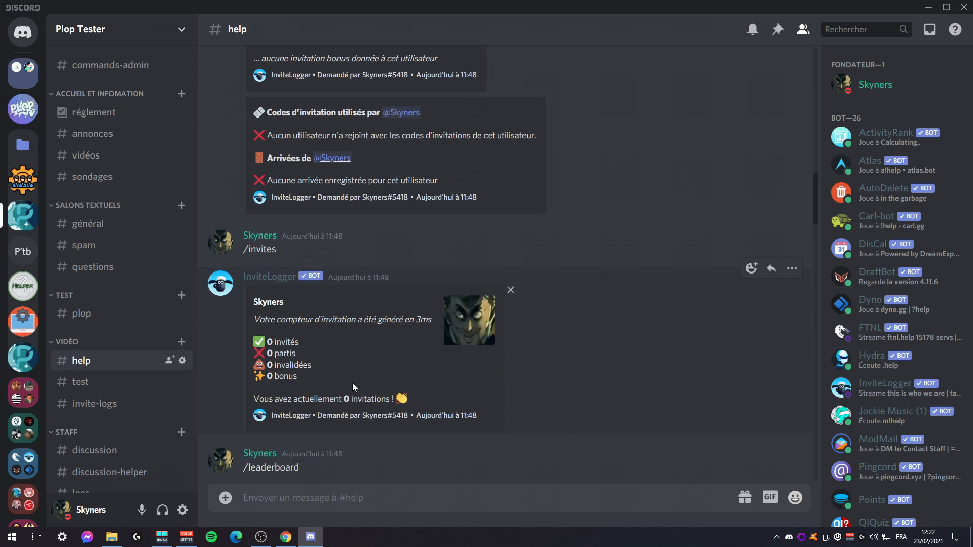
pyautogui.moveTo(335, 379); pyautogui.dragTo(267, 336)
pyautogui.click(395, 352)
# Check the /leaderboard reply, then view the i!leaderboard ranking and its legend in the other server's commandes-admin channel.
pyautogui.scroll(-4, 350, 348)
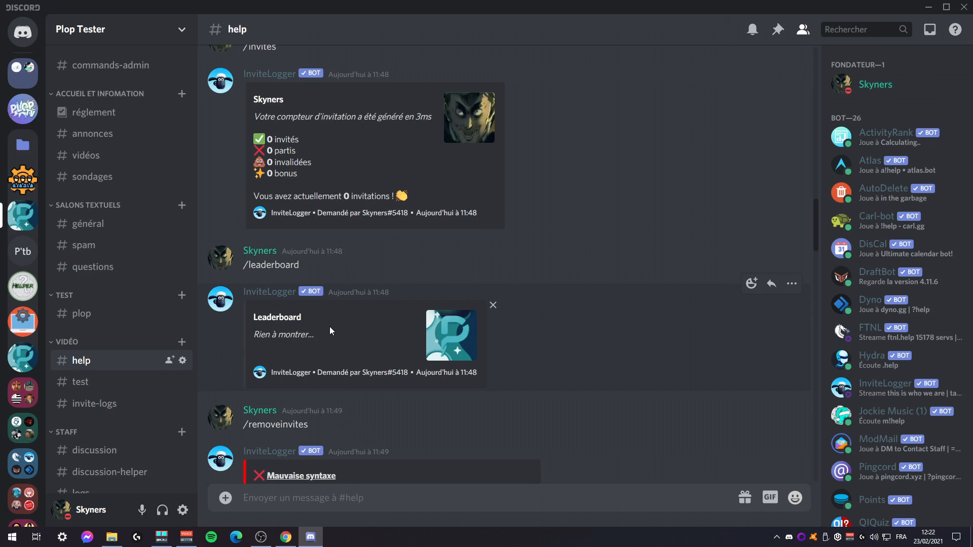
pyautogui.scroll(-2, 330, 326)
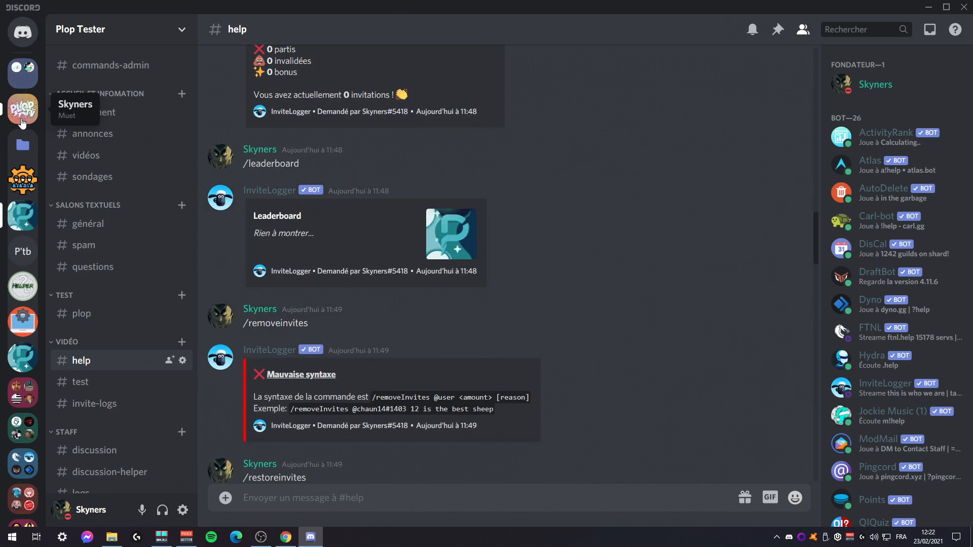
pyautogui.click(22, 120)
pyautogui.click(104, 88)
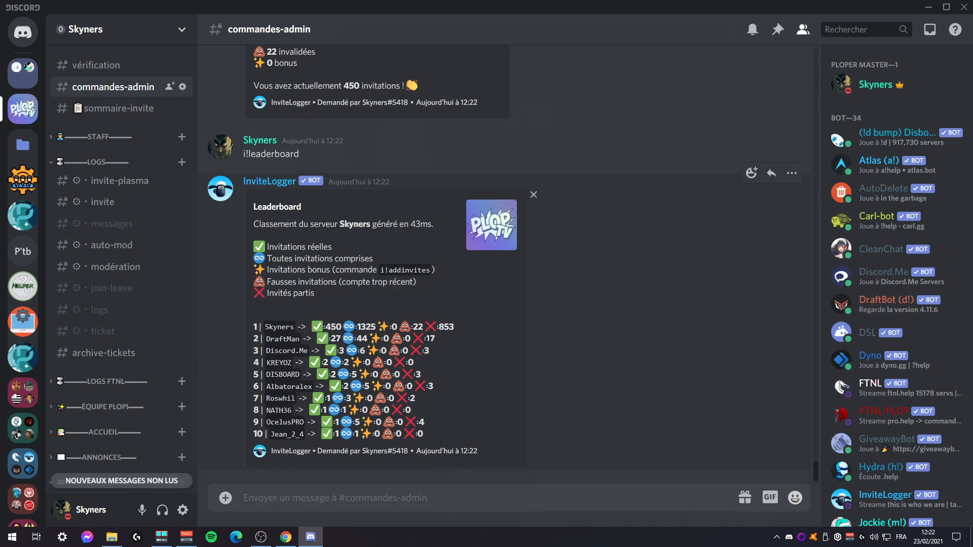
pyautogui.click(439, 325)
pyautogui.moveTo(266, 294); pyautogui.dragTo(454, 303)
pyautogui.click(454, 303)
# Return to the Plop Tester #help channel and examine the /removeInvites and /restoreInvites syntax.
pyautogui.click(23, 218)
pyautogui.moveTo(242, 181); pyautogui.dragTo(324, 184)
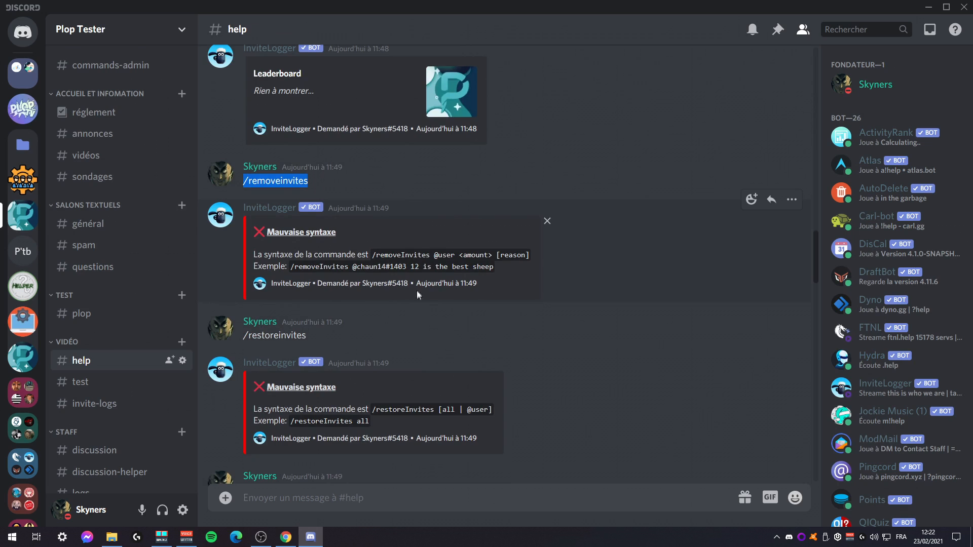
pyautogui.scroll(-2, 417, 299)
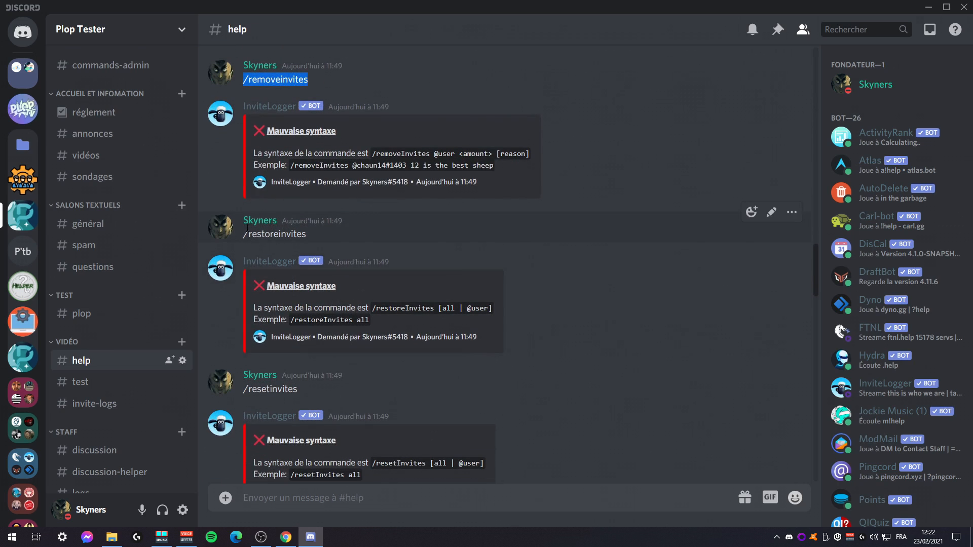
pyautogui.click(583, 322)
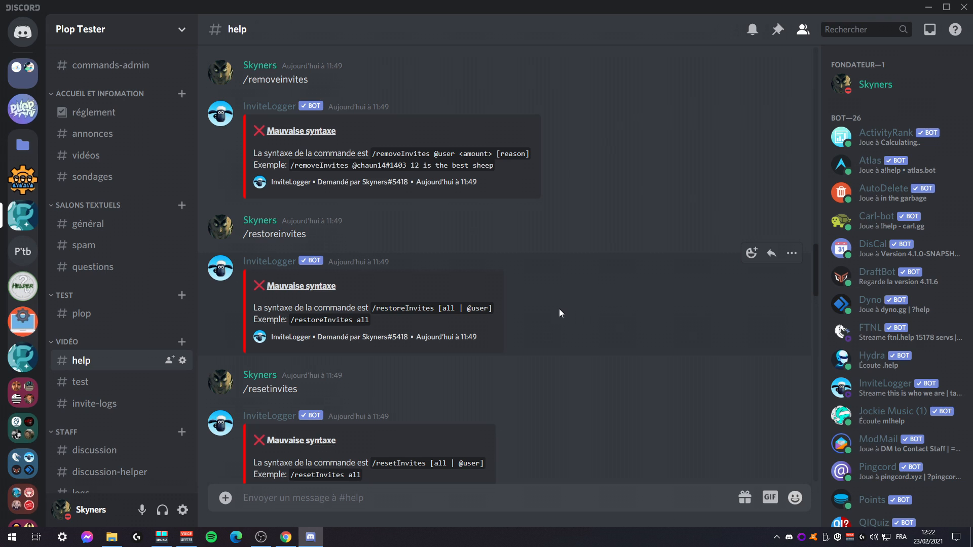
# Check the Commands page on the InviteLogger website, then switch back to the #help channel in Discord.
pyautogui.scroll(-2, 336, 384)
pyautogui.scroll(1, 436, 340)
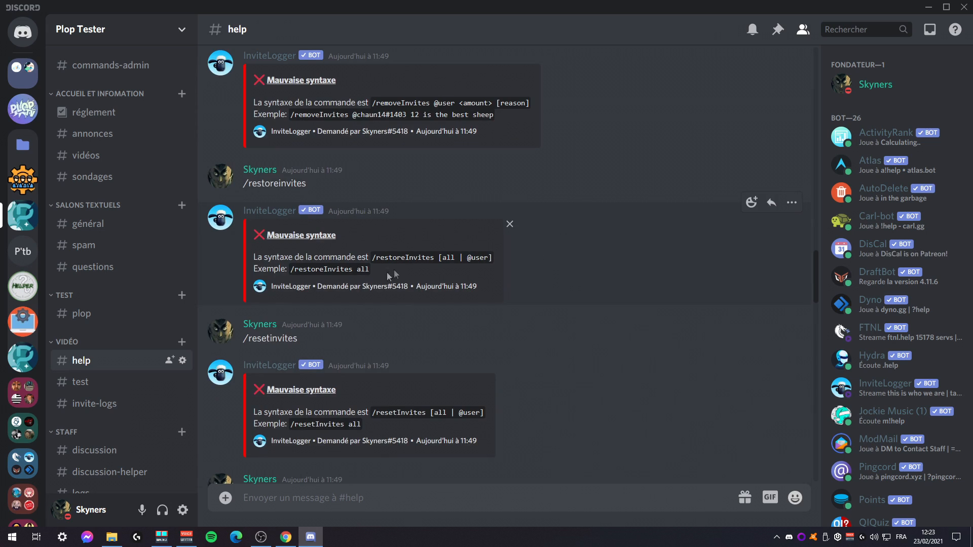
pyautogui.click(286, 536)
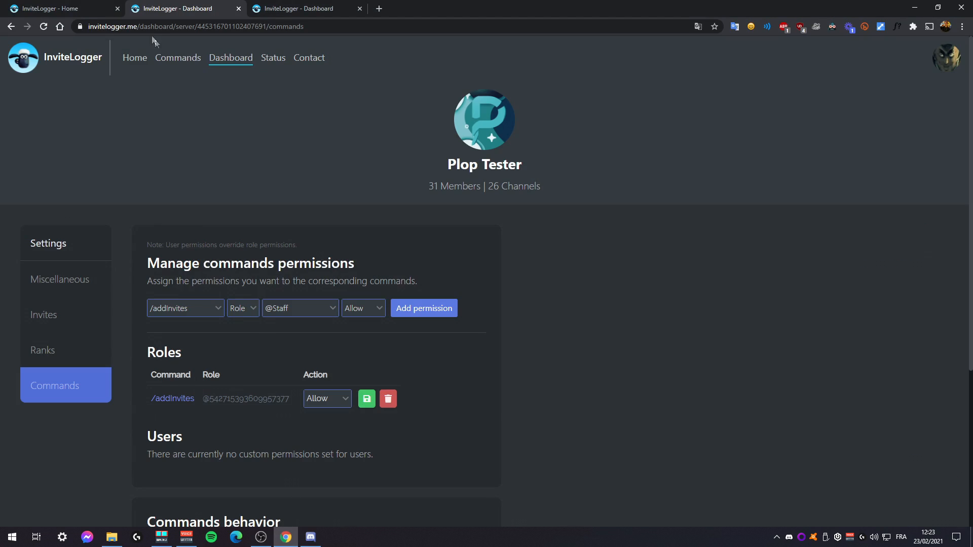
pyautogui.click(174, 59)
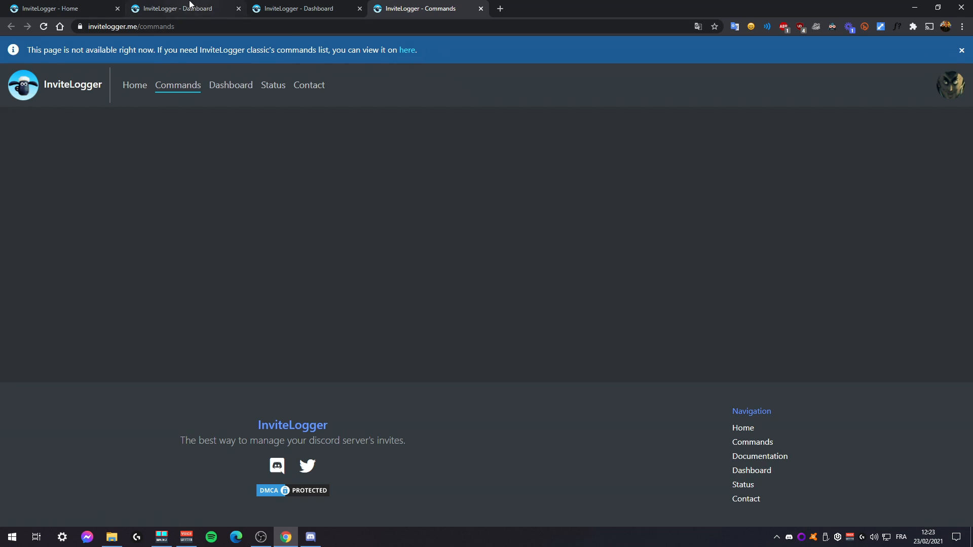
pyautogui.click(189, 7)
pyautogui.click(319, 540)
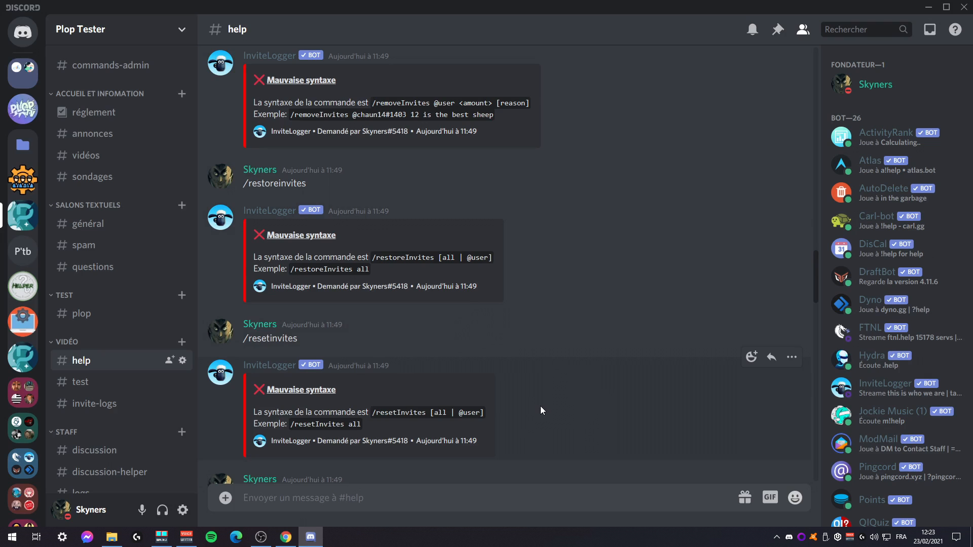
pyautogui.scroll(-1, 436, 343)
pyautogui.moveTo(324, 287); pyautogui.dragTo(240, 289)
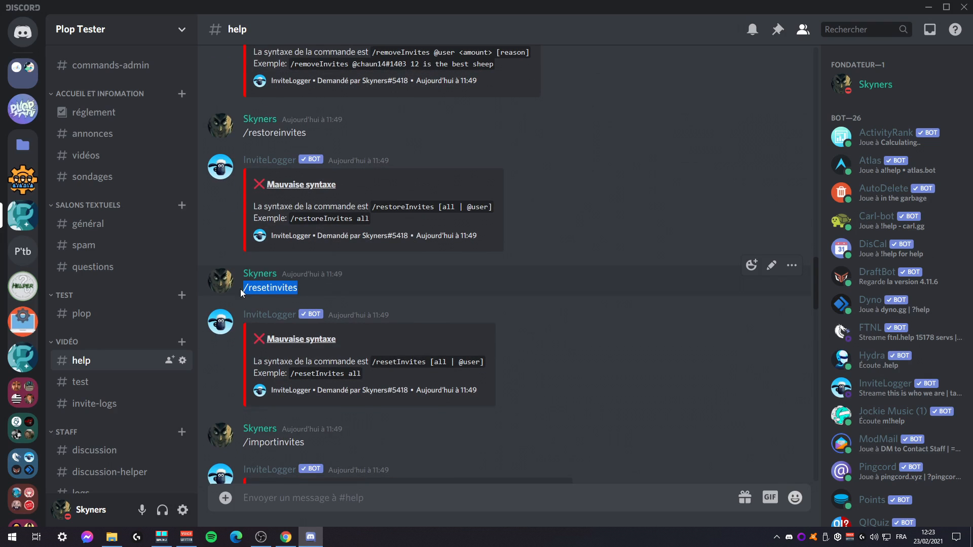
pyautogui.click(521, 364)
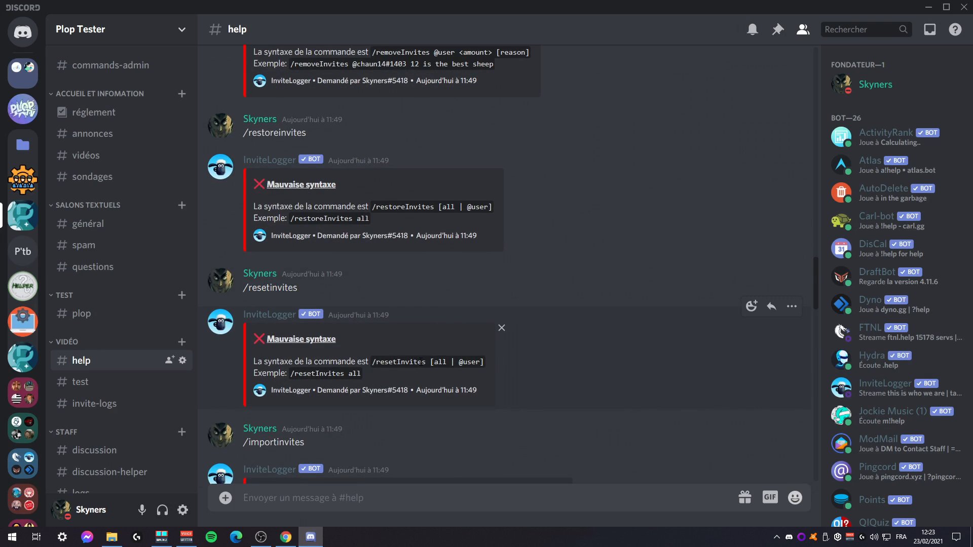
pyautogui.scroll(-3, 379, 358)
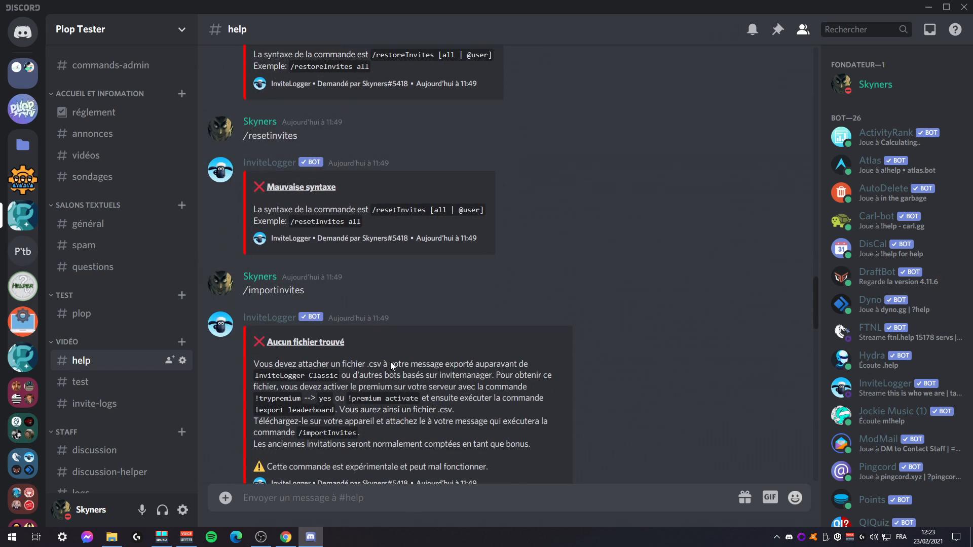
pyautogui.doubleClick(440, 209)
pyautogui.moveTo(459, 209); pyautogui.dragTo(480, 213)
pyautogui.click(539, 275)
# Read the /importInvites reply about attaching an exported .csv file, including its warning about the experimental command.
pyautogui.scroll(-1, 448, 282)
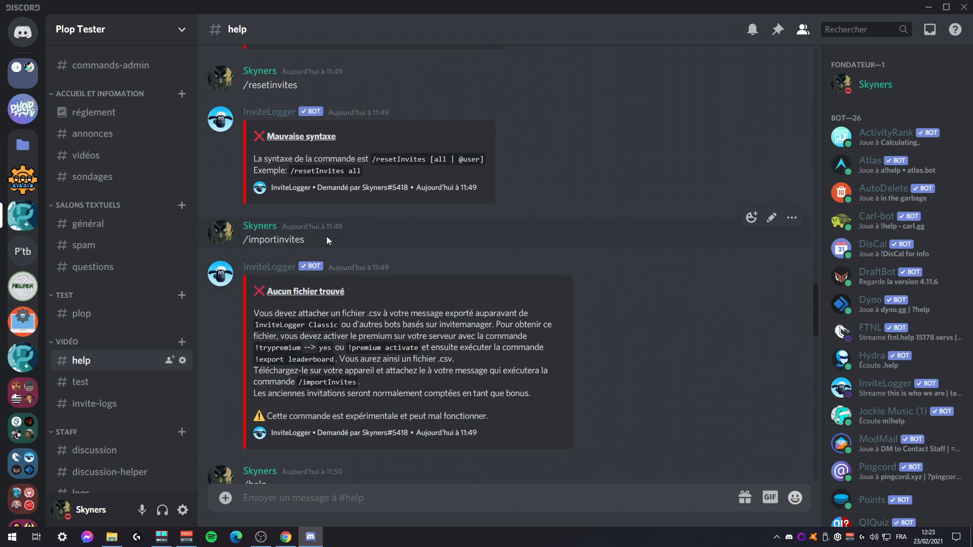
pyautogui.scroll(-1, 336, 238)
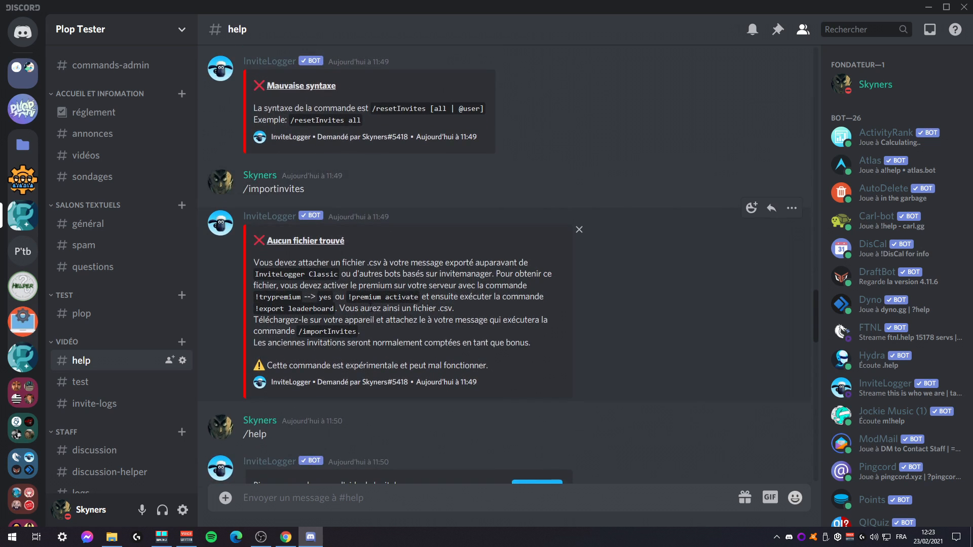
pyautogui.moveTo(348, 365); pyautogui.dragTo(497, 373)
pyautogui.click(660, 345)
# Examine the Récompenses commands listed in the bot's /help menu.
pyautogui.scroll(-2, 431, 313)
pyautogui.scroll(-1, 484, 289)
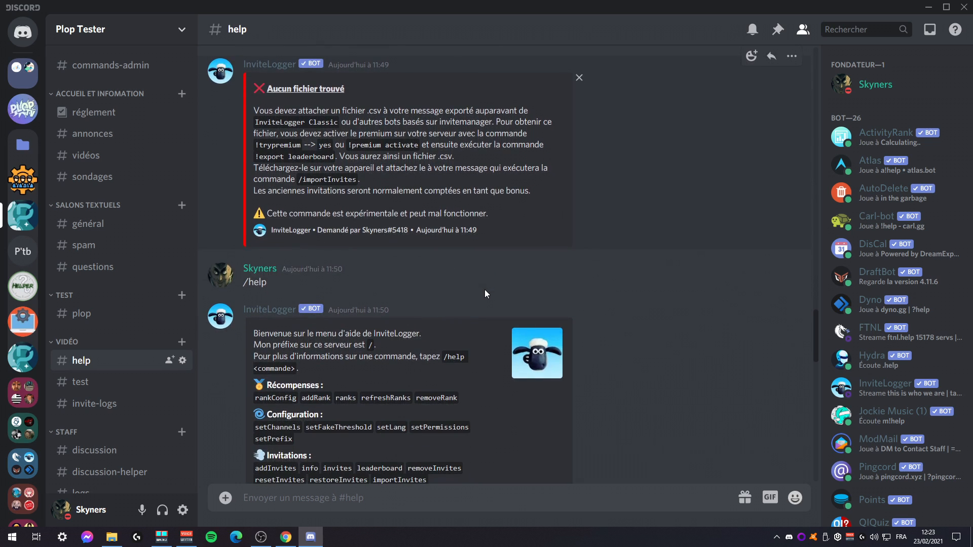
pyautogui.scroll(1, 473, 284)
pyautogui.scroll(-10, 384, 229)
pyautogui.scroll(5, 445, 275)
pyautogui.moveTo(254, 195); pyautogui.dragTo(484, 196)
pyautogui.click(385, 186)
# Find the /rankconfig command in #help, then send /rankinvite and /rankconfig in the #test channel.
pyautogui.scroll(-4, 398, 202)
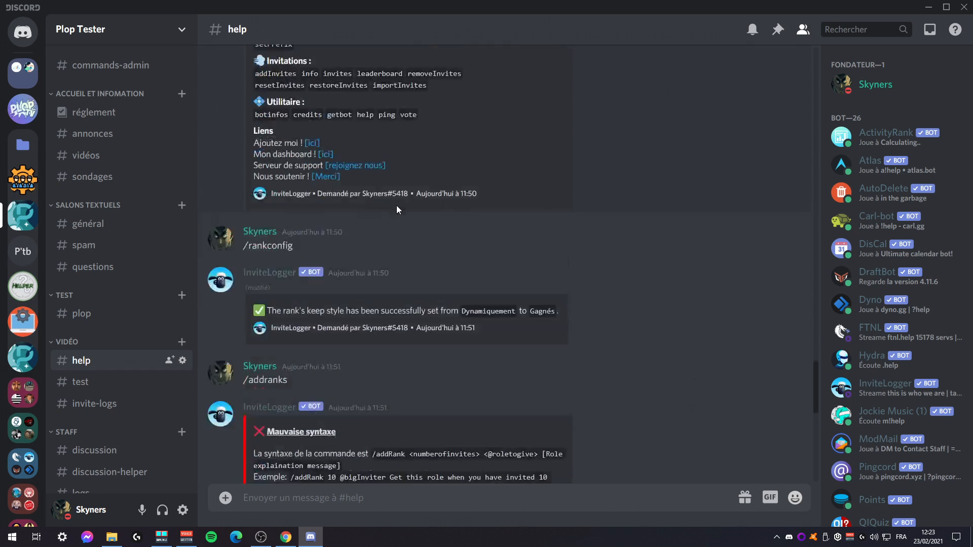
pyautogui.scroll(-1, 385, 212)
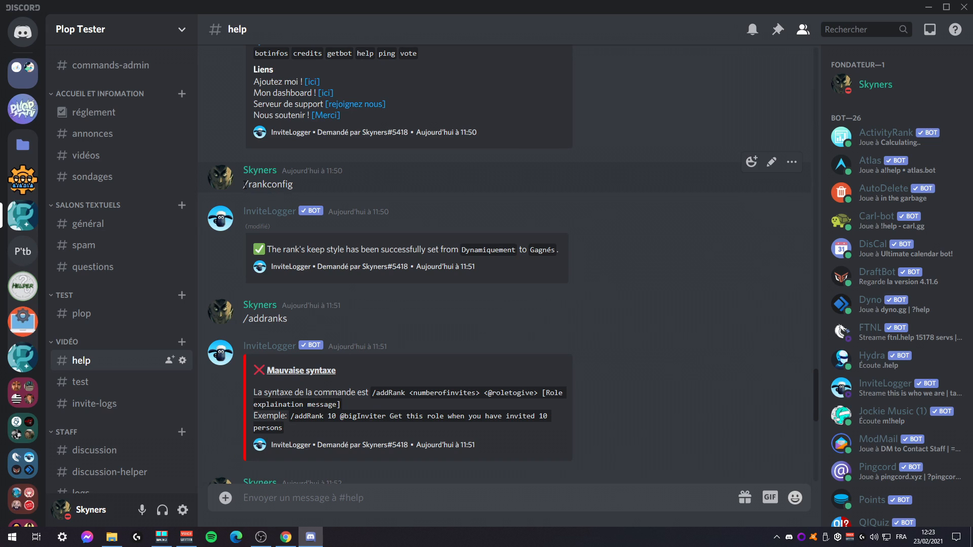
pyautogui.moveTo(245, 185); pyautogui.dragTo(348, 190)
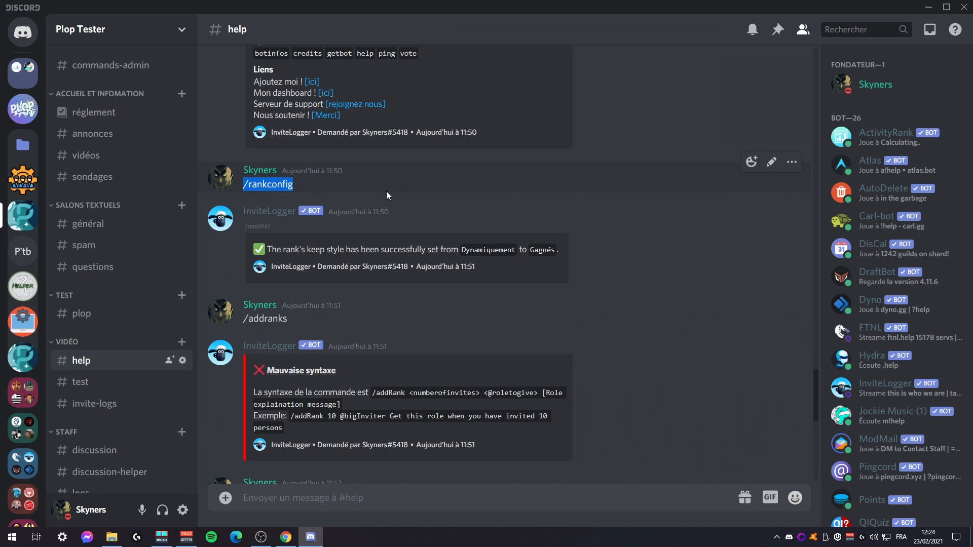
pyautogui.click(81, 383)
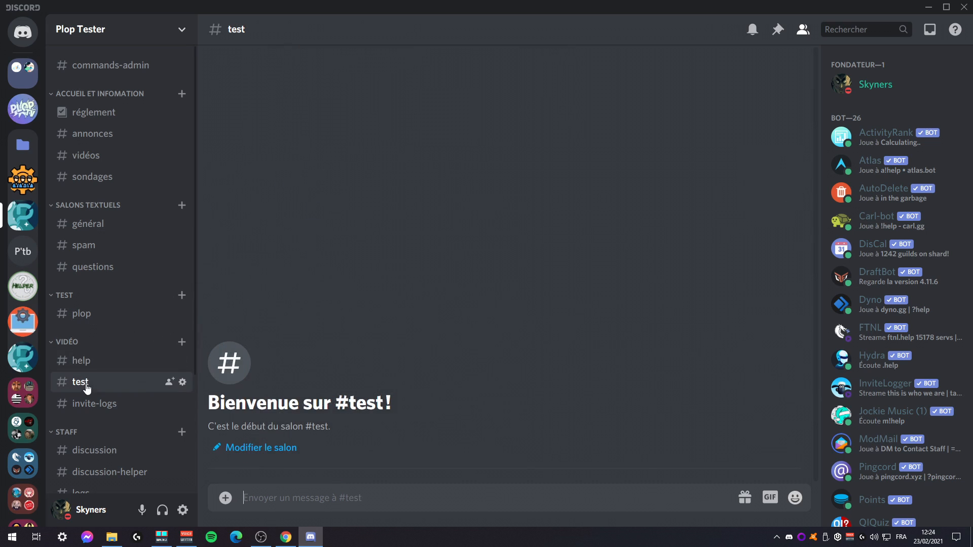
pyautogui.write('/rankinvite')
pyautogui.press('Return')
pyautogui.write('/rankconfig')
pyautogui.press('Return')
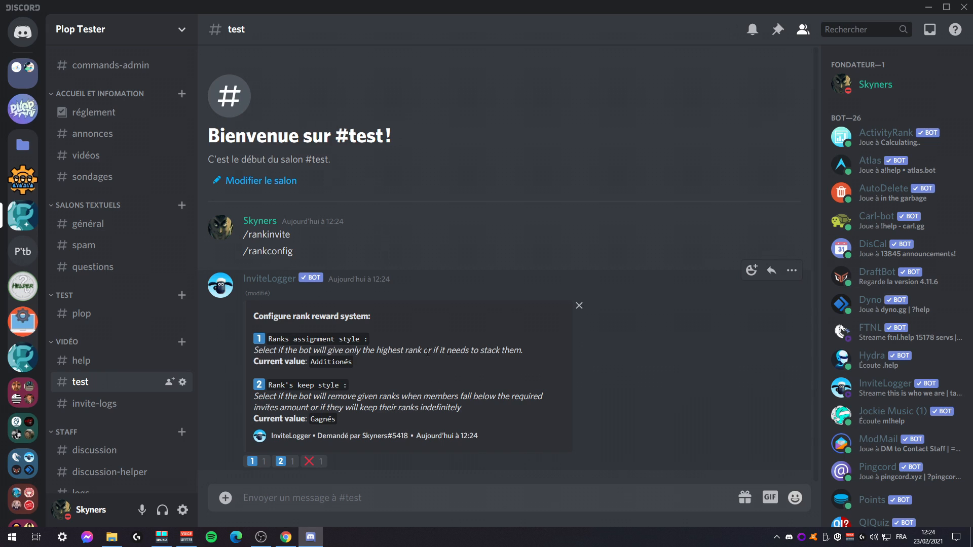
# Examine the ranks assignment style description in the bot's rank reward configuration, focusing on stacking ranks.
pyautogui.doubleClick(489, 350)
pyautogui.moveTo(502, 350); pyautogui.dragTo(498, 350)
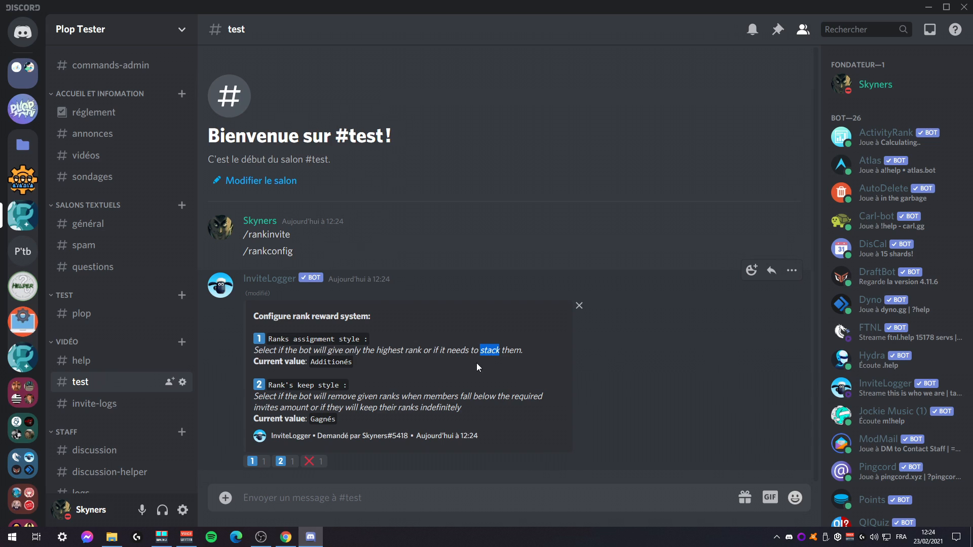
pyautogui.click(479, 352)
pyautogui.moveTo(479, 352); pyautogui.dragTo(495, 352)
pyautogui.click(346, 353)
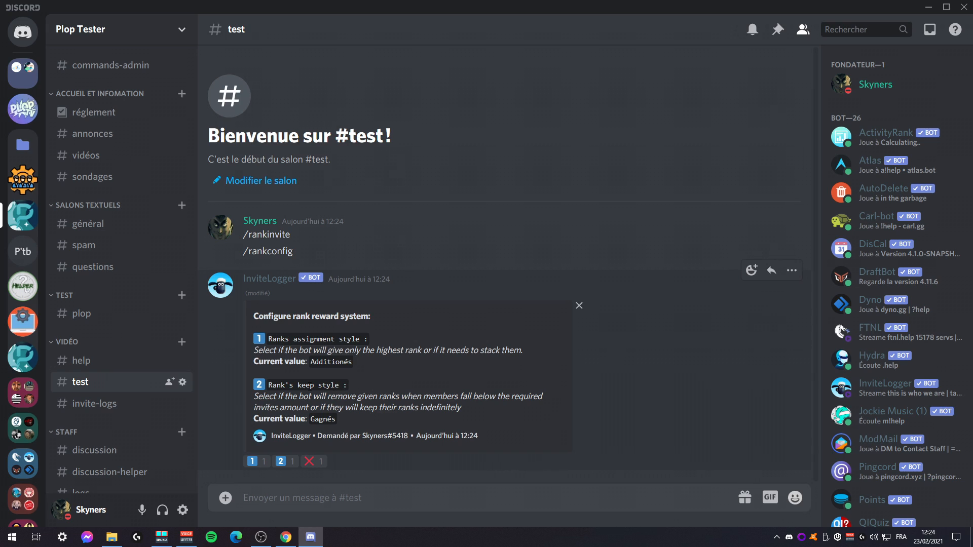
# Open the rank's keep style setting and compare removing ranks dynamically with keeping them once won.
pyautogui.click(290, 464)
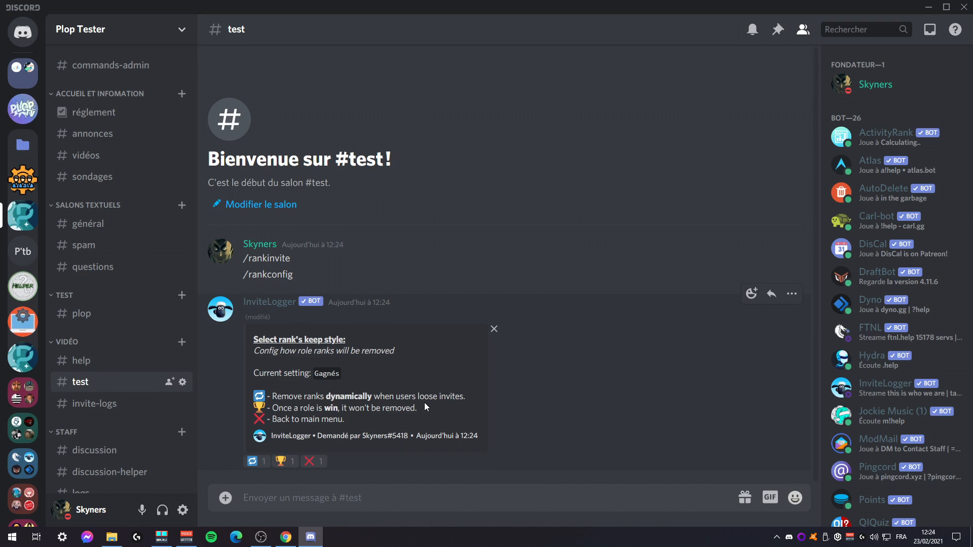
pyautogui.moveTo(272, 396); pyautogui.dragTo(464, 395)
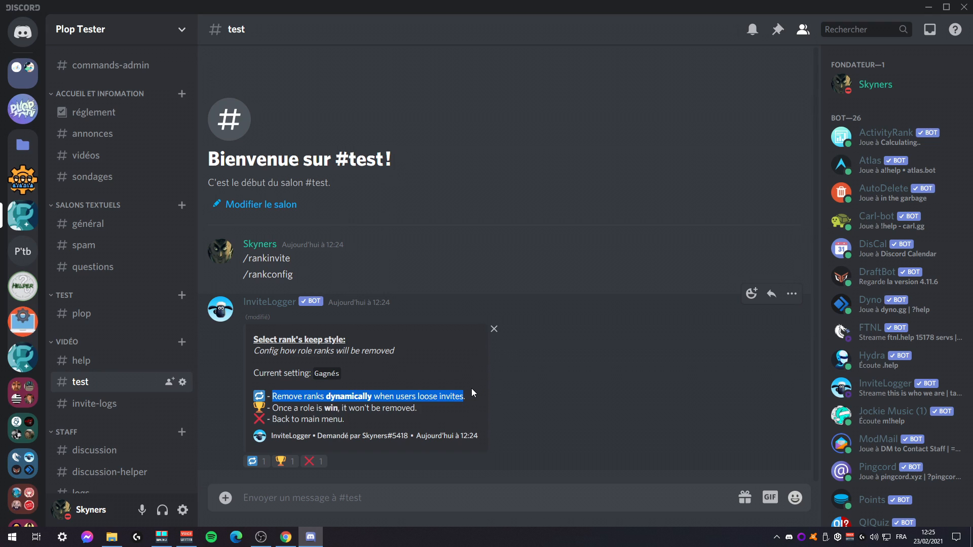
pyautogui.click(375, 403)
pyautogui.moveTo(284, 395); pyautogui.dragTo(474, 391)
pyautogui.moveTo(272, 407); pyautogui.dragTo(419, 410)
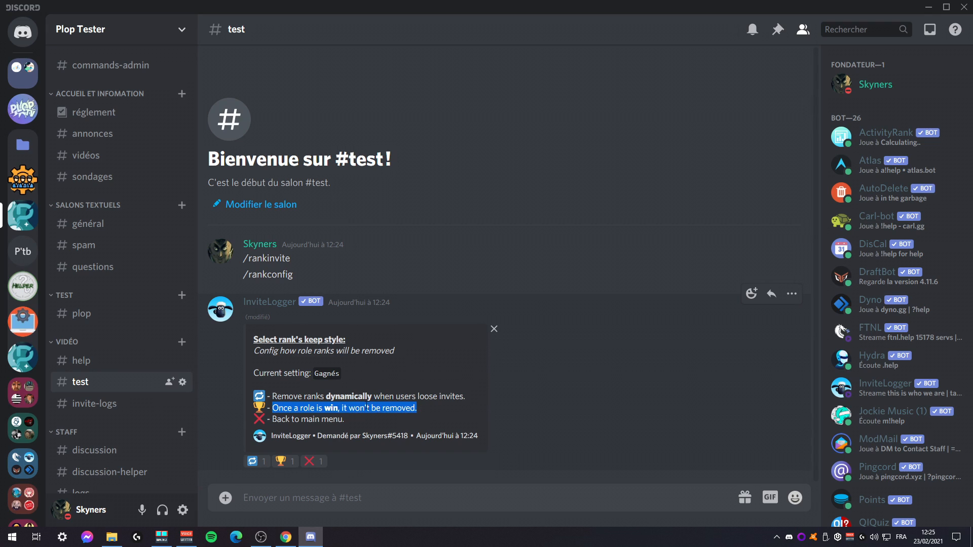
pyautogui.moveTo(280, 420); pyautogui.dragTo(334, 419)
pyautogui.click(355, 418)
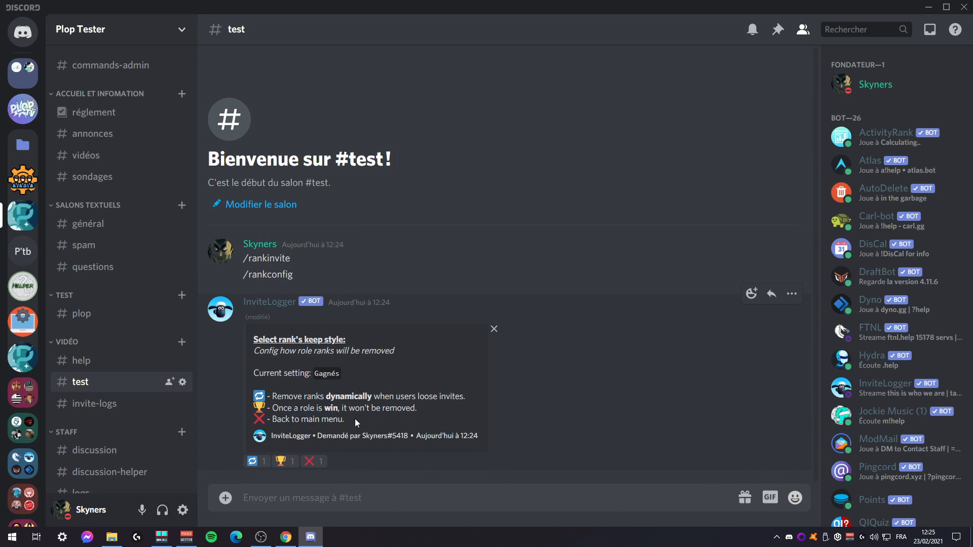
# Choose the trophy option so that won roles are never removed, and read the bot's reply.
pyautogui.click(281, 461)
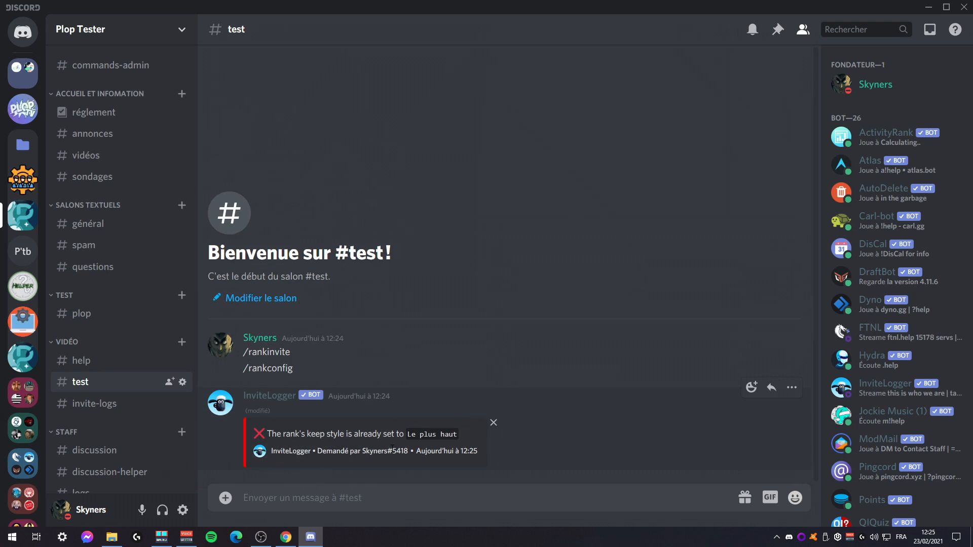
pyautogui.tripleClick(393, 445)
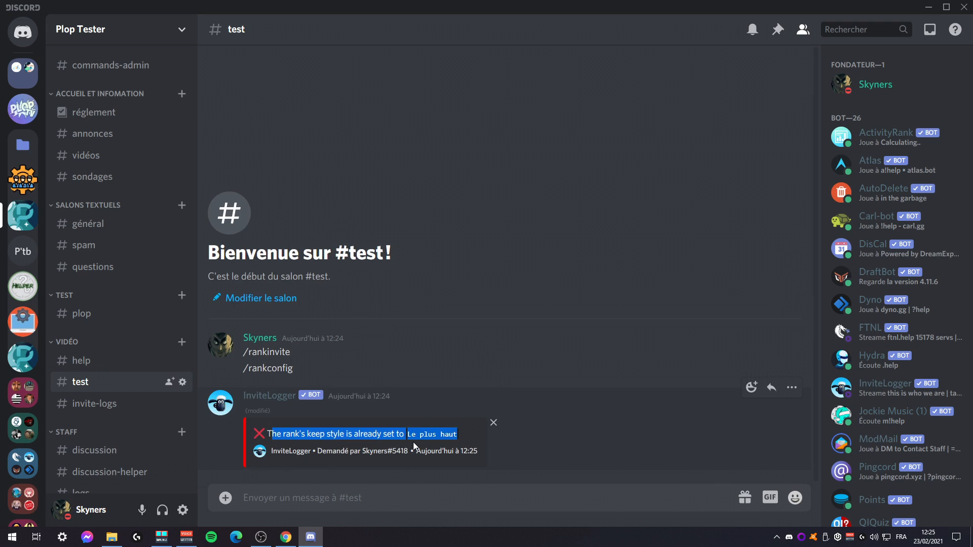
pyautogui.click(547, 447)
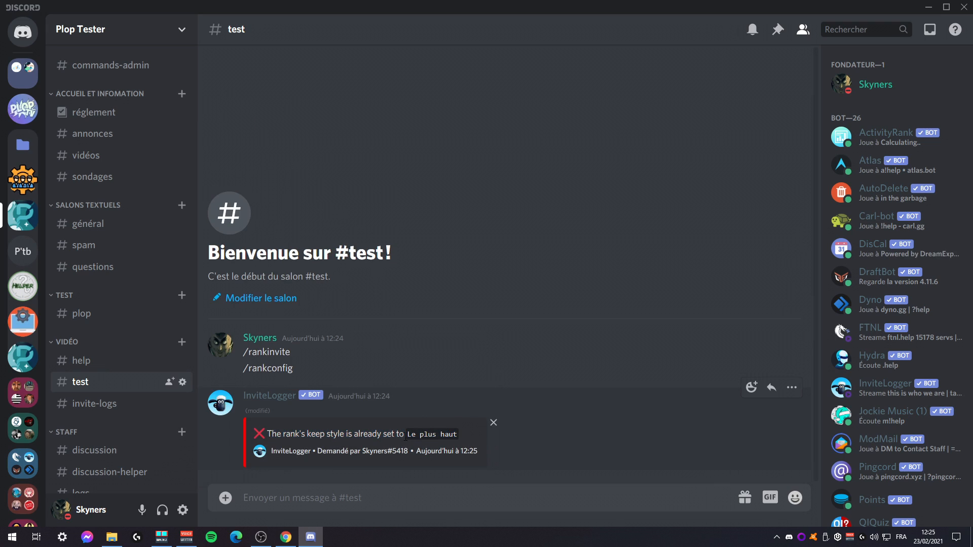
pyautogui.moveTo(266, 434); pyautogui.dragTo(476, 429)
pyautogui.click(565, 452)
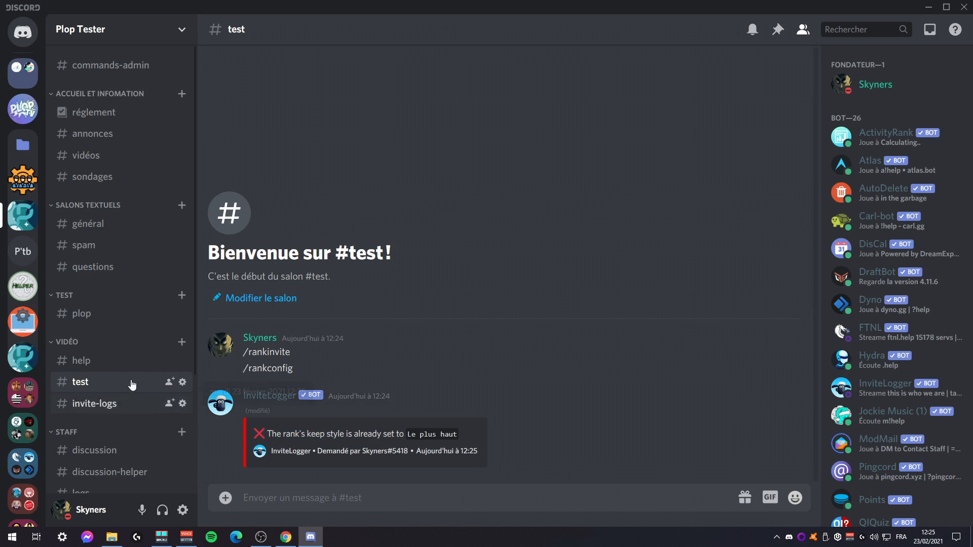
# Return to the #help channel and read the bot's earlier /rankconfig reply about the rank's keep style.
pyautogui.click(117, 360)
pyautogui.scroll(-4, 431, 272)
pyautogui.scroll(1, 296, 244)
pyautogui.moveTo(275, 308); pyautogui.dragTo(641, 319)
pyautogui.click(641, 320)
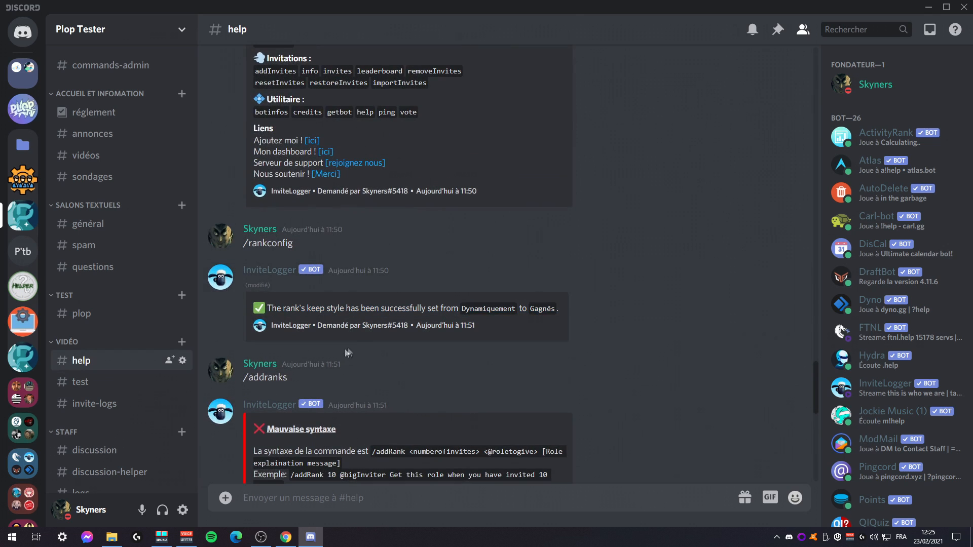
# Examine the /addRank syntax, covering the number of invites, role to give, optional explanation message and the example.
pyautogui.scroll(-2, 430, 341)
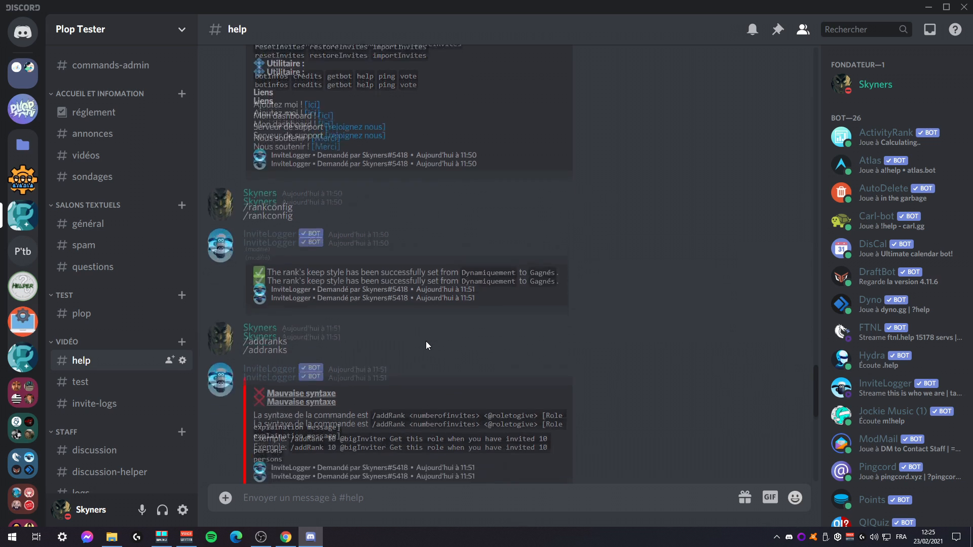
pyautogui.doubleClick(250, 279)
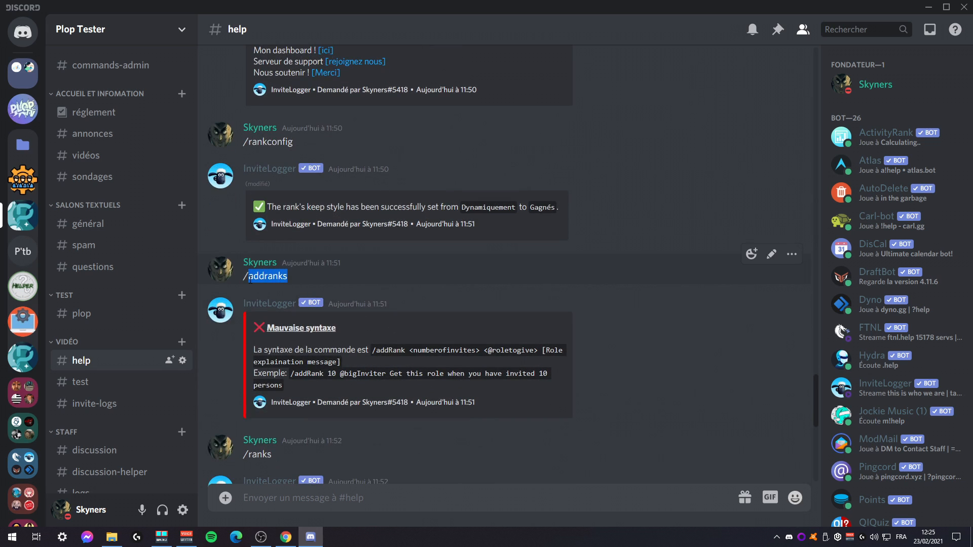
pyautogui.click(470, 342)
pyautogui.scroll(-1, 398, 295)
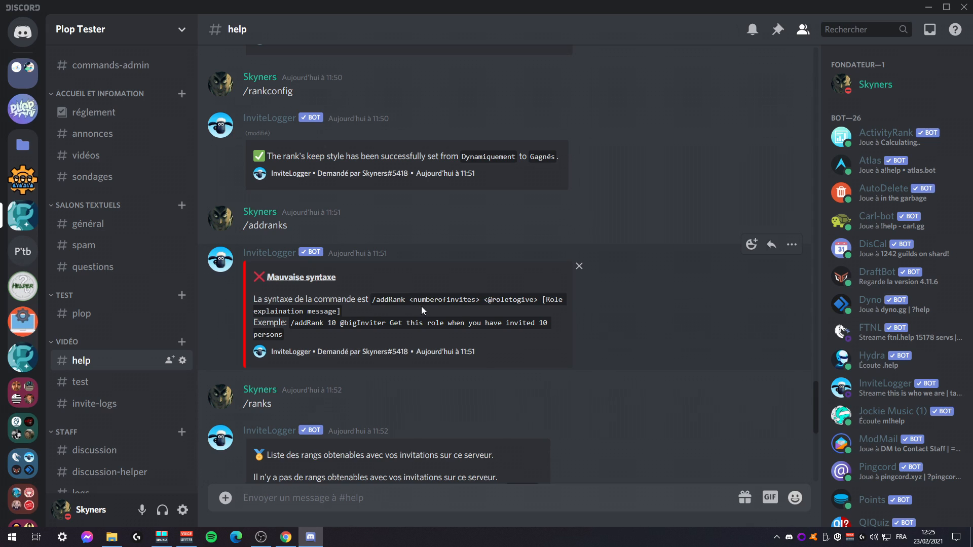
pyautogui.moveTo(409, 299); pyautogui.dragTo(481, 300)
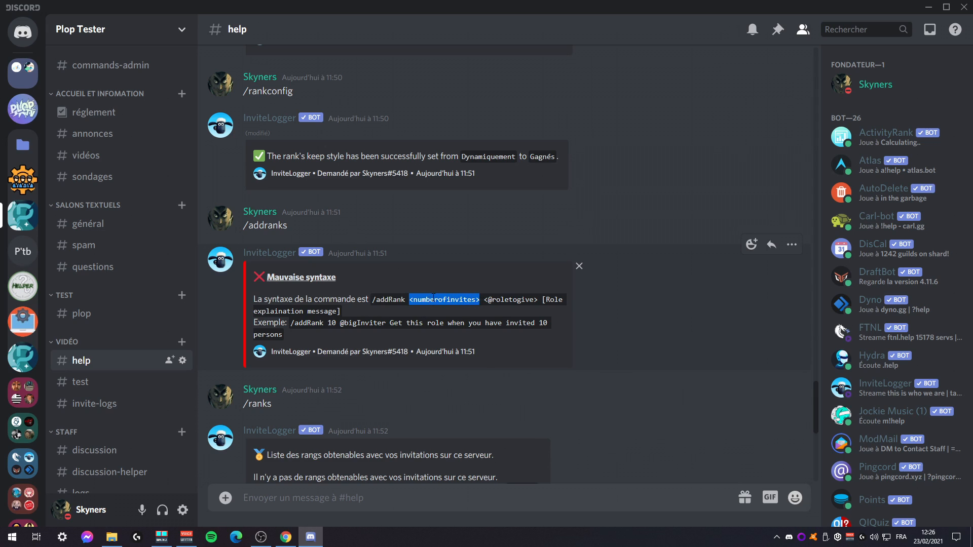
pyautogui.moveTo(484, 299); pyautogui.dragTo(538, 299)
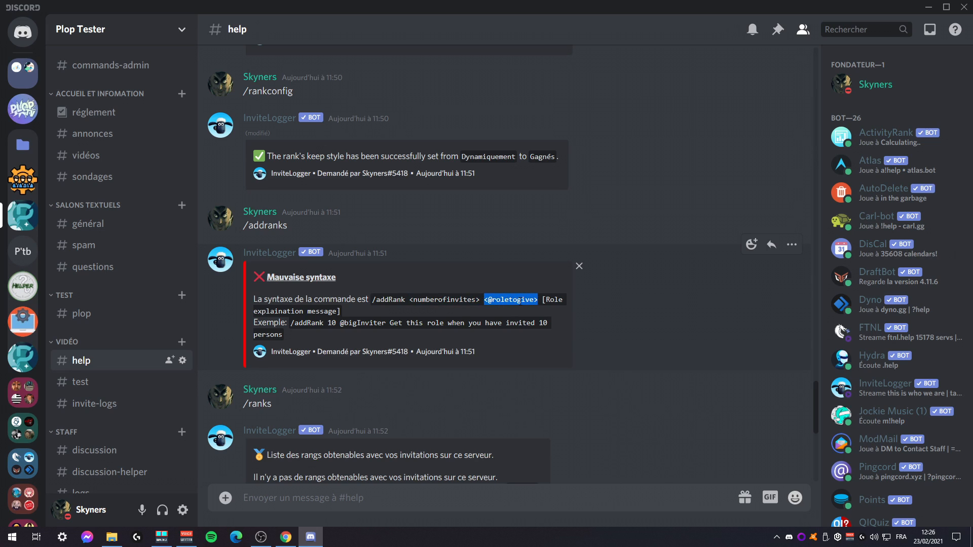
pyautogui.click(543, 299)
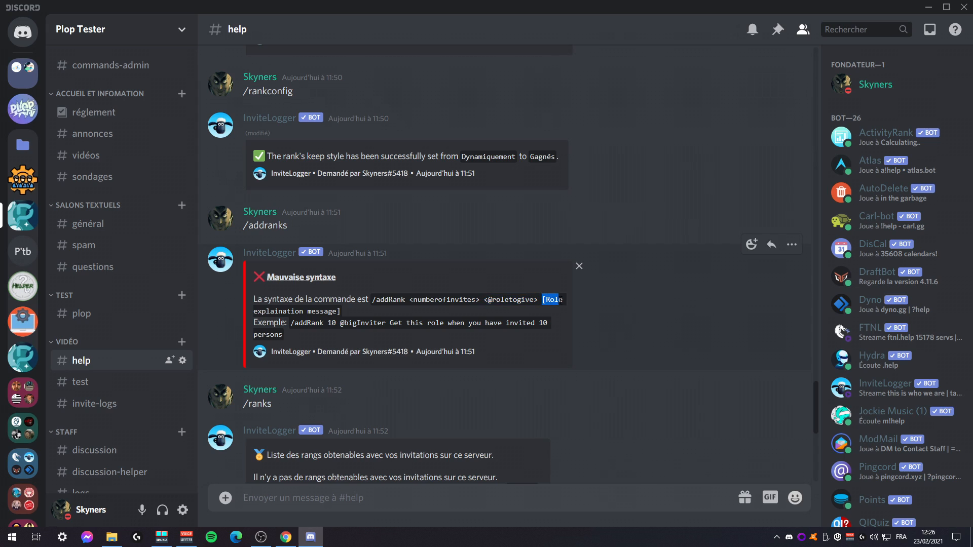
pyautogui.moveTo(255, 311); pyautogui.dragTo(343, 312)
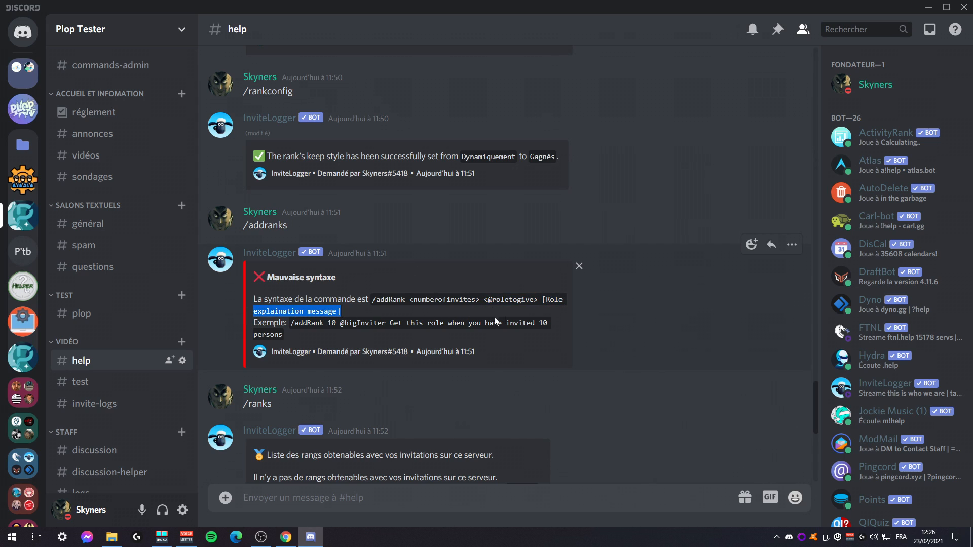
pyautogui.click(544, 299)
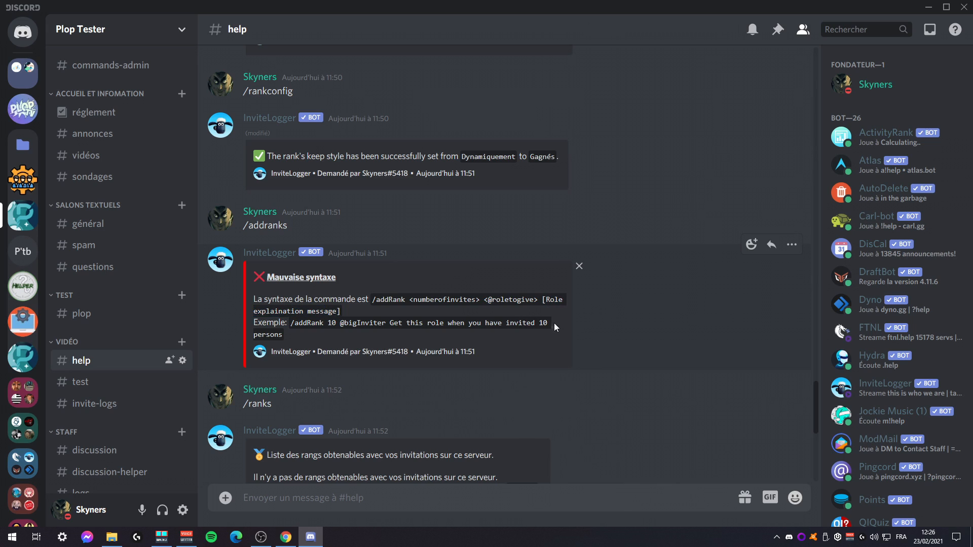
pyautogui.moveTo(341, 312); pyautogui.dragTo(477, 325)
pyautogui.doubleClick(332, 322)
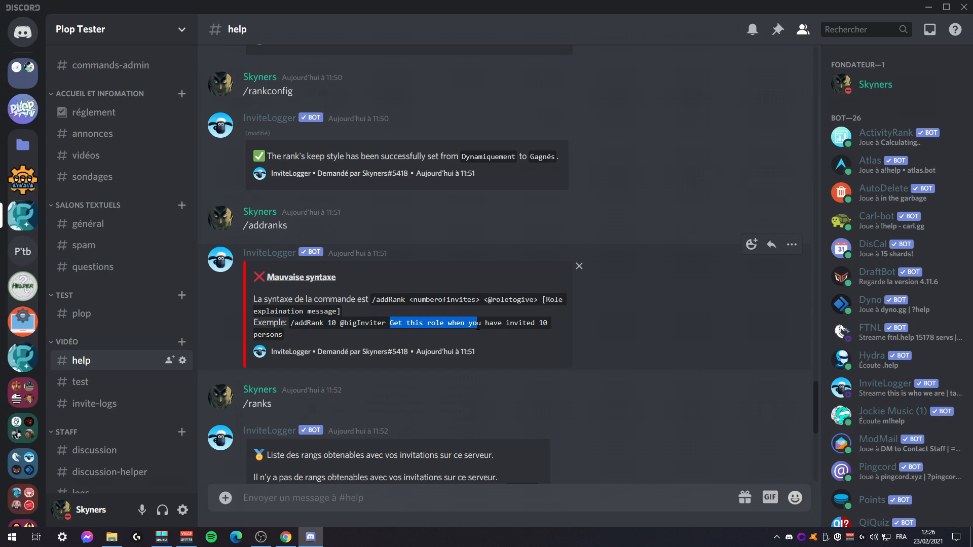
# Examine the explanation message in the /addRank example and the bot's reply to /ranks in the #help channel.
pyautogui.click(527, 326)
pyautogui.moveTo(390, 324); pyautogui.dragTo(432, 328)
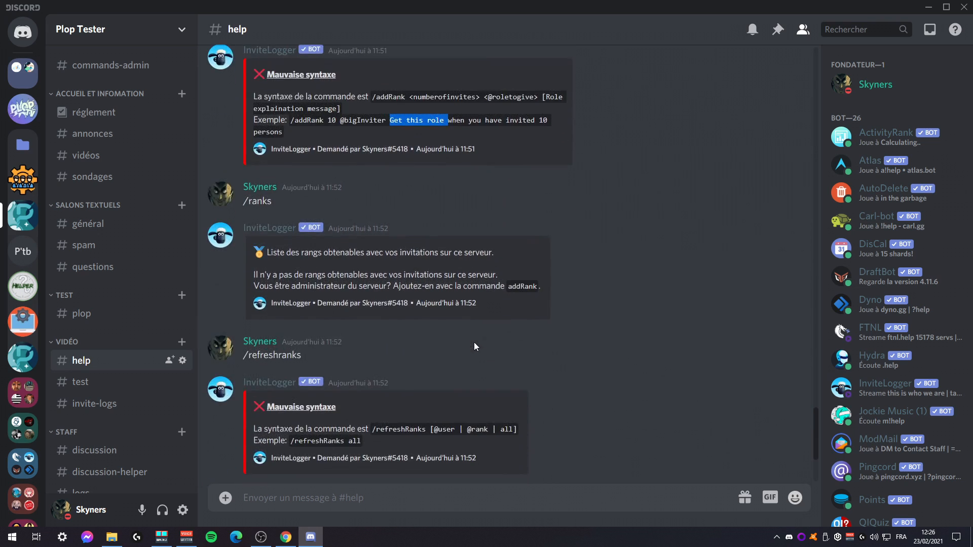
pyautogui.click(598, 315)
pyautogui.moveTo(279, 203); pyautogui.dragTo(251, 202)
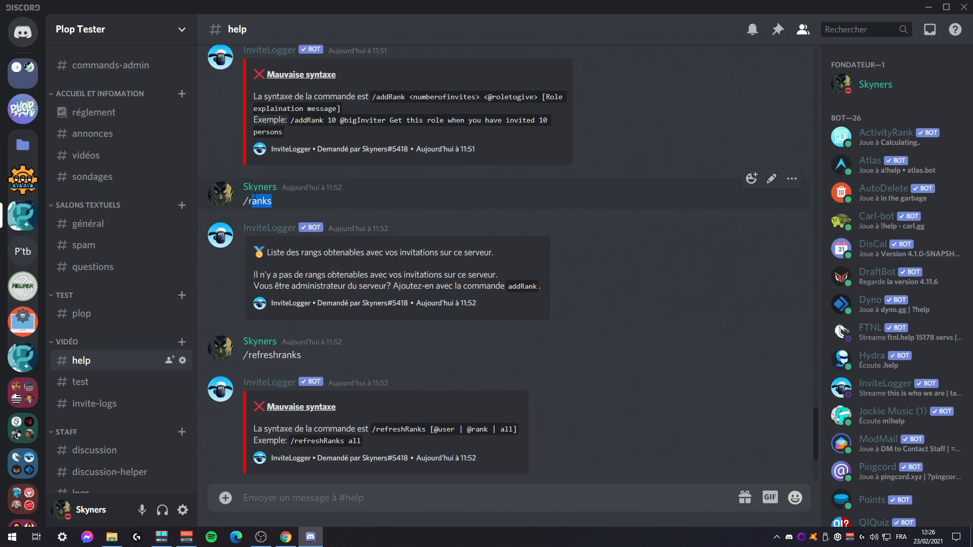
pyautogui.click(379, 279)
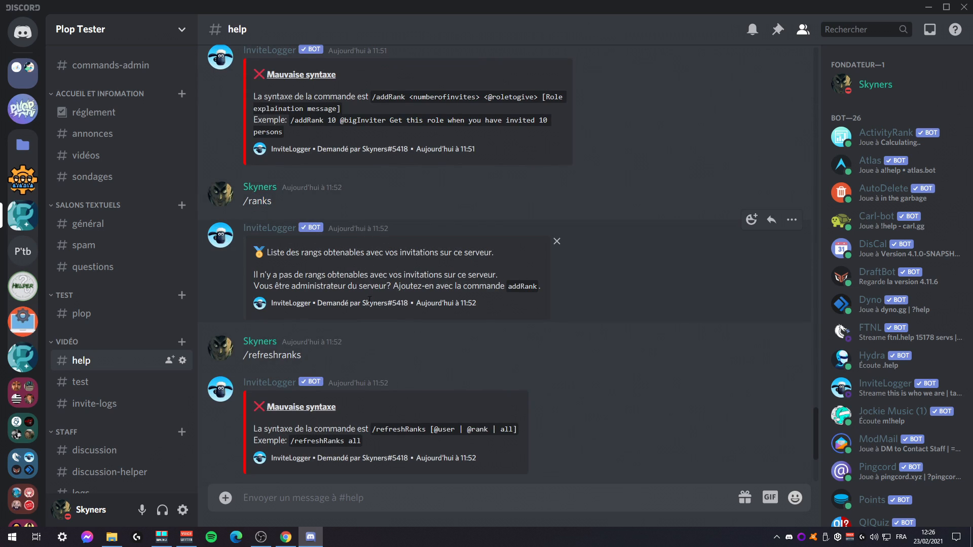
# Read the /refreshRanks and /removeRank syntax and examples, and switch to the InviteLogger website in Chrome.
pyautogui.scroll(-2, 367, 265)
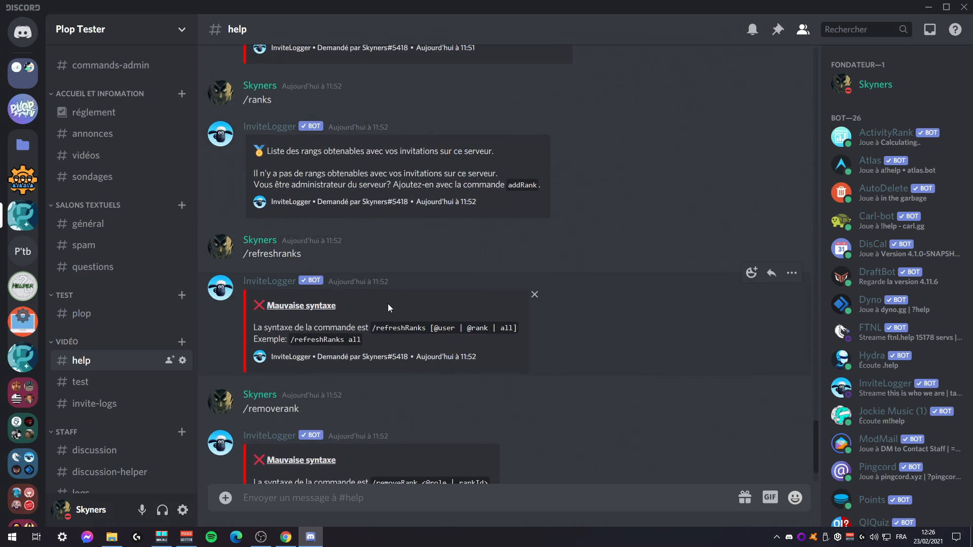
pyautogui.scroll(-2, 390, 317)
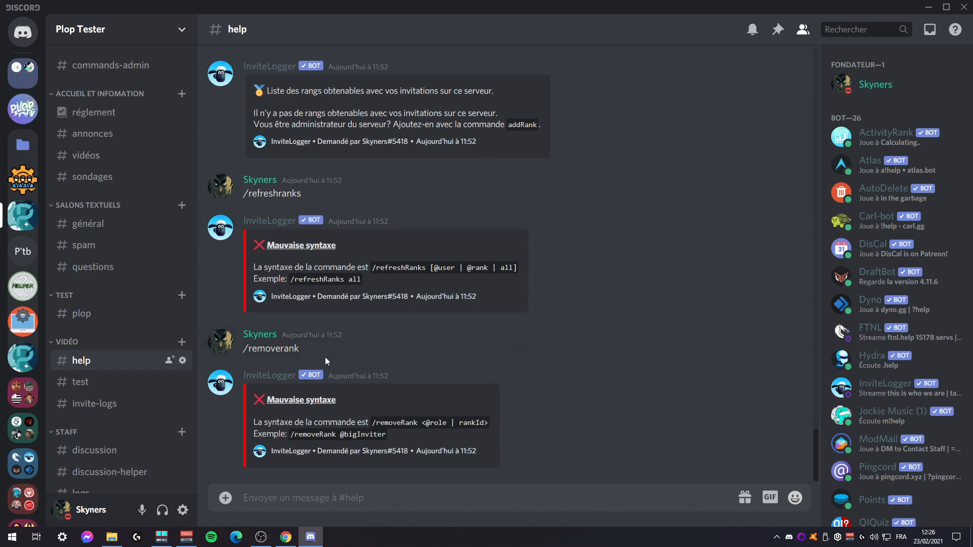
pyautogui.moveTo(302, 350); pyautogui.dragTo(244, 350)
pyautogui.scroll(3, 442, 378)
pyautogui.scroll(-3, 346, 235)
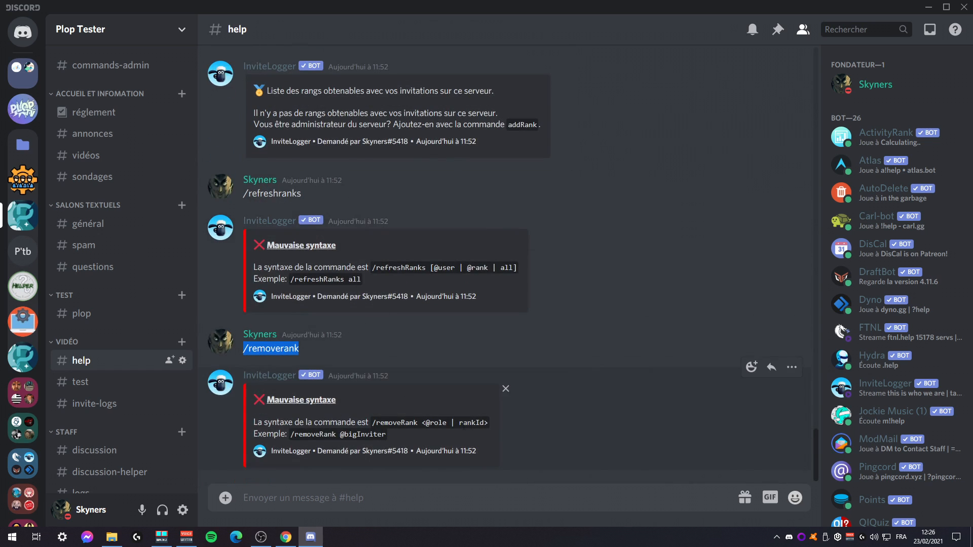
pyautogui.hotkey('alt', 'Tab')
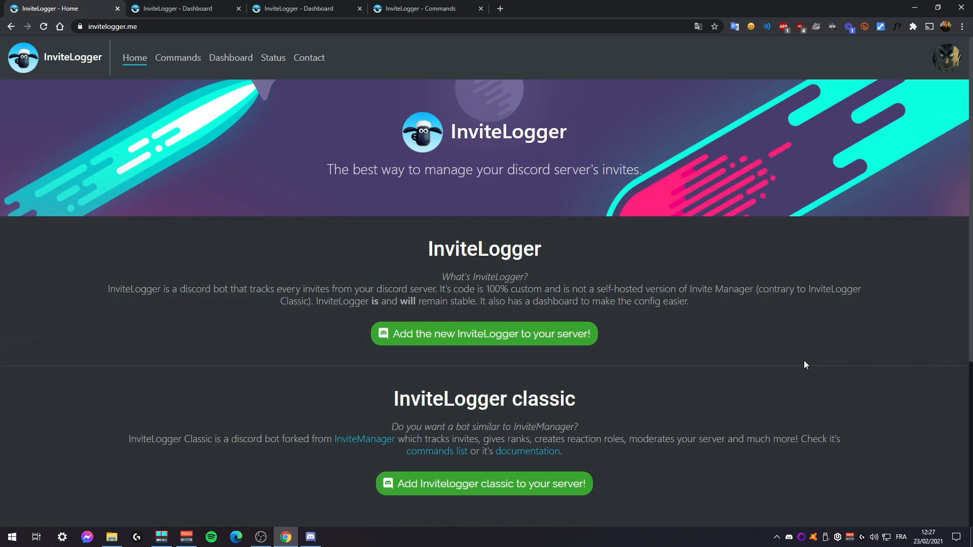